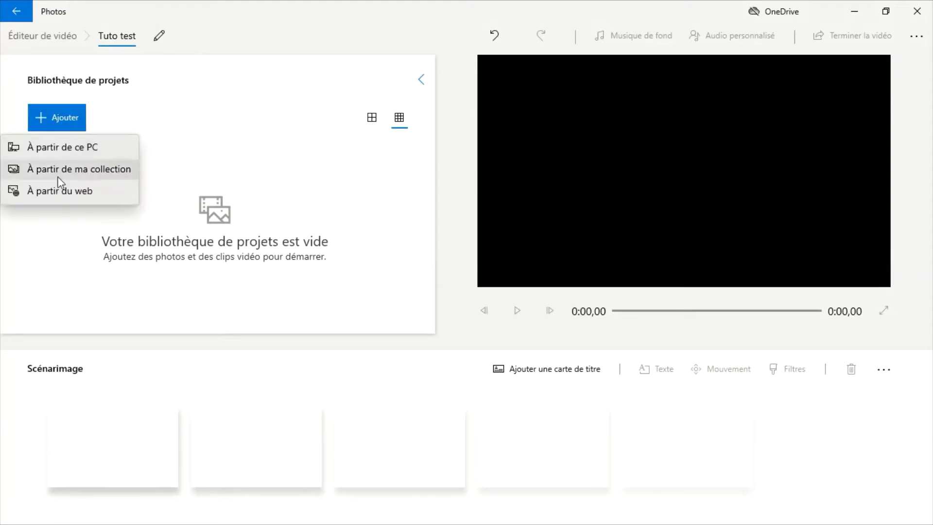
# Import the video "tuto" from the PC's Vidéos folder into the project library
pyautogui.click(52, 146)
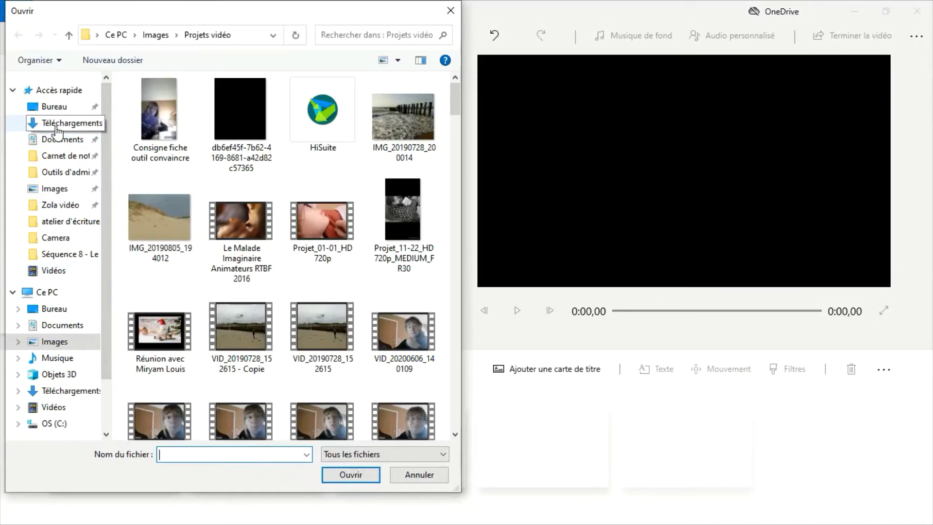
pyautogui.click(51, 271)
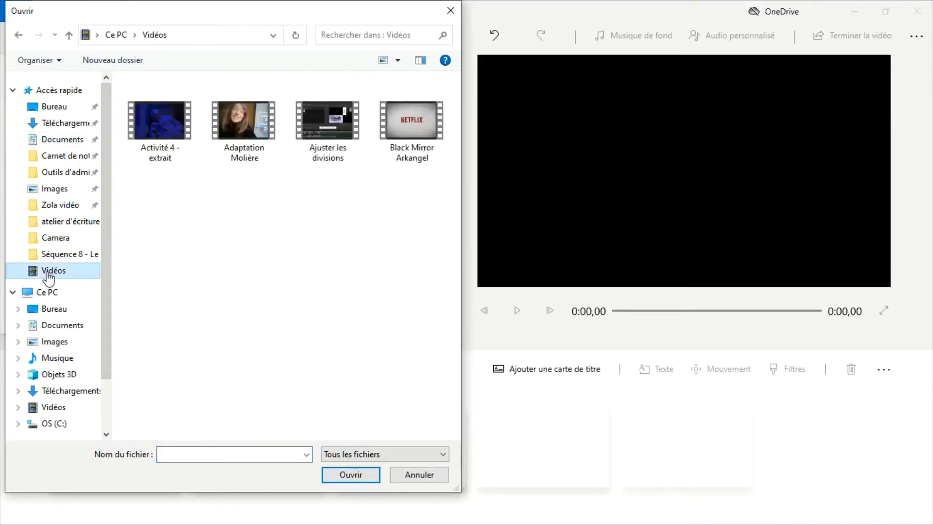
pyautogui.scroll(-10, 243, 340)
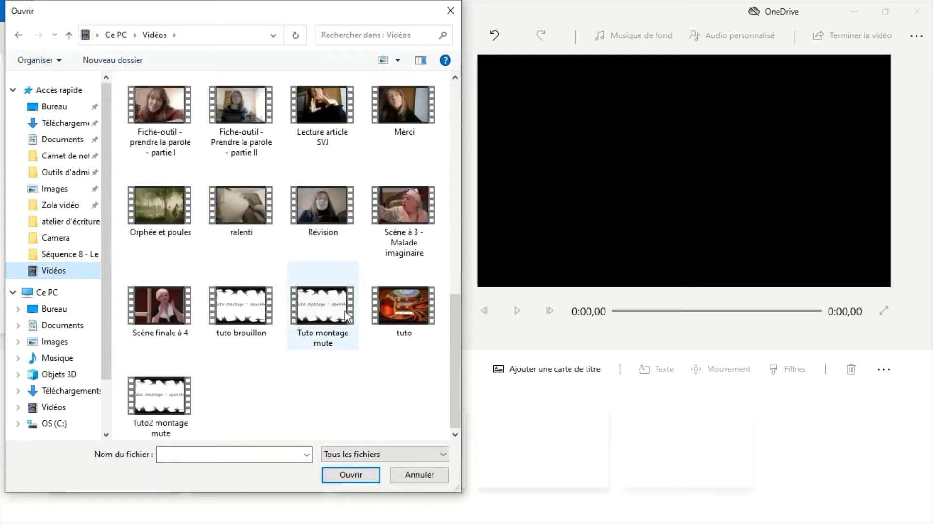
pyautogui.click(387, 315)
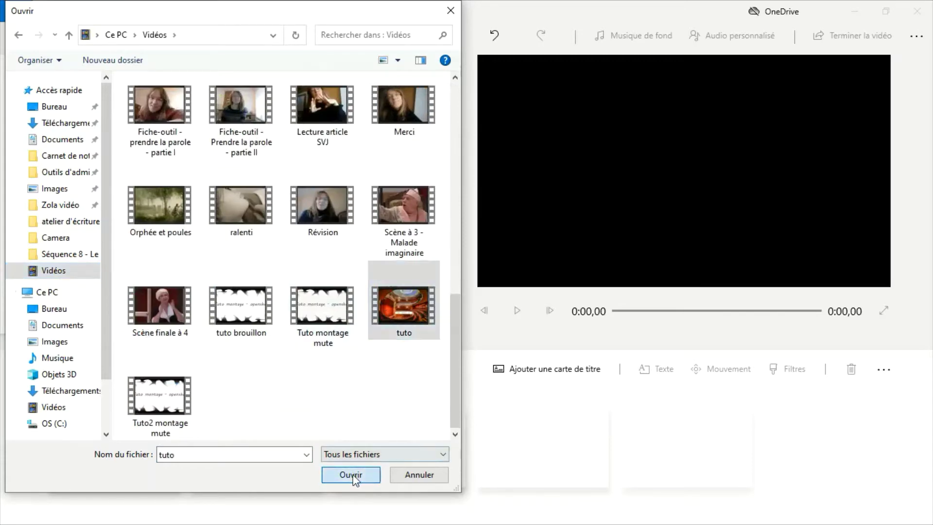
pyautogui.click(353, 477)
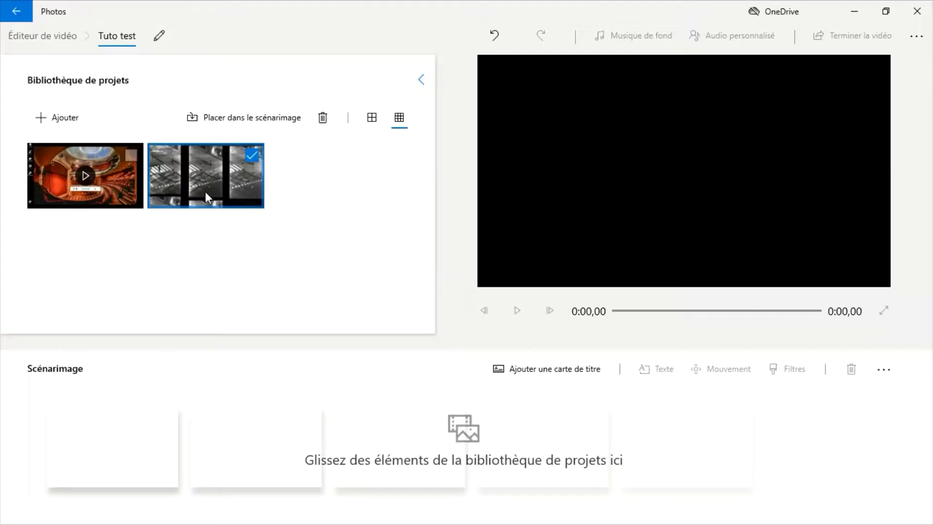
# Place the black-and-white street image and then the theatre video from the project library into the storyboard
pyautogui.click(194, 187)
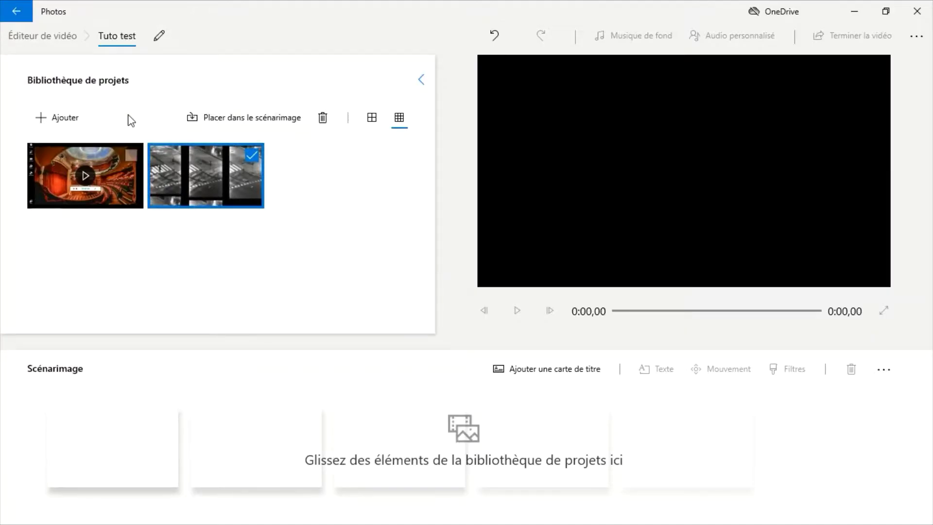
pyautogui.click(252, 115)
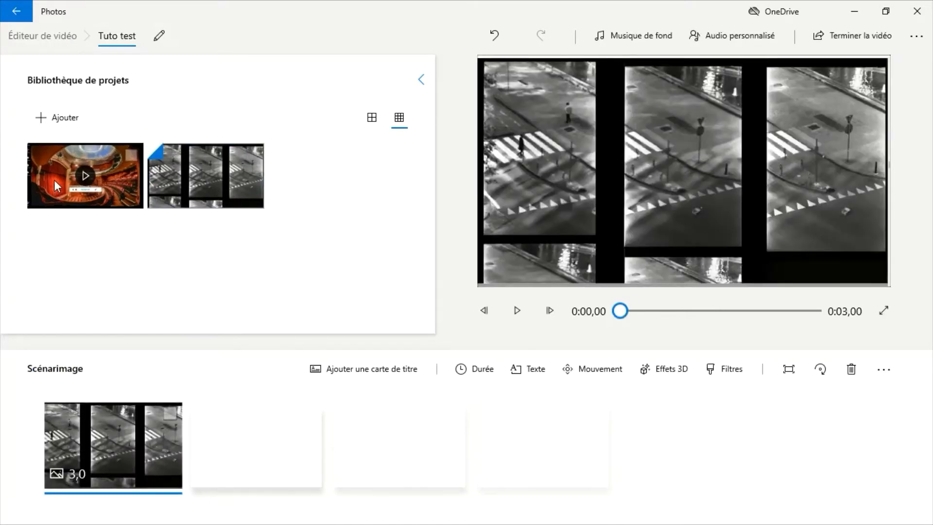
pyautogui.click(128, 157)
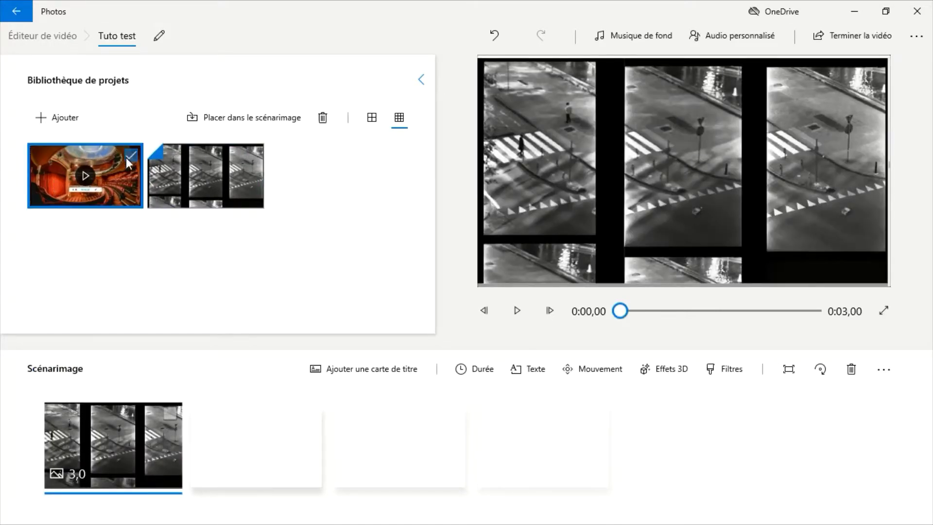
pyautogui.click(245, 121)
# Reorder the storyboard so that the theatre video comes before the street image
pyautogui.click(257, 408)
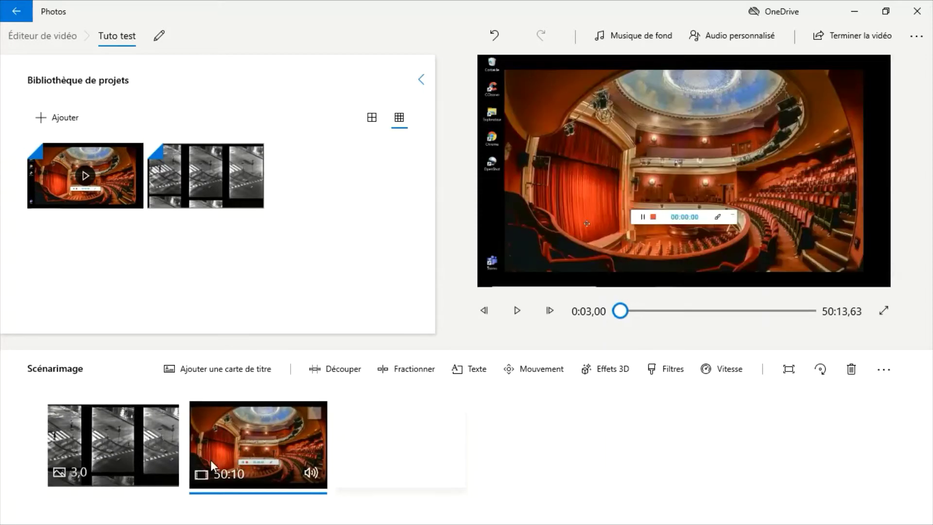
pyautogui.moveTo(152, 448); pyautogui.dragTo(439, 461)
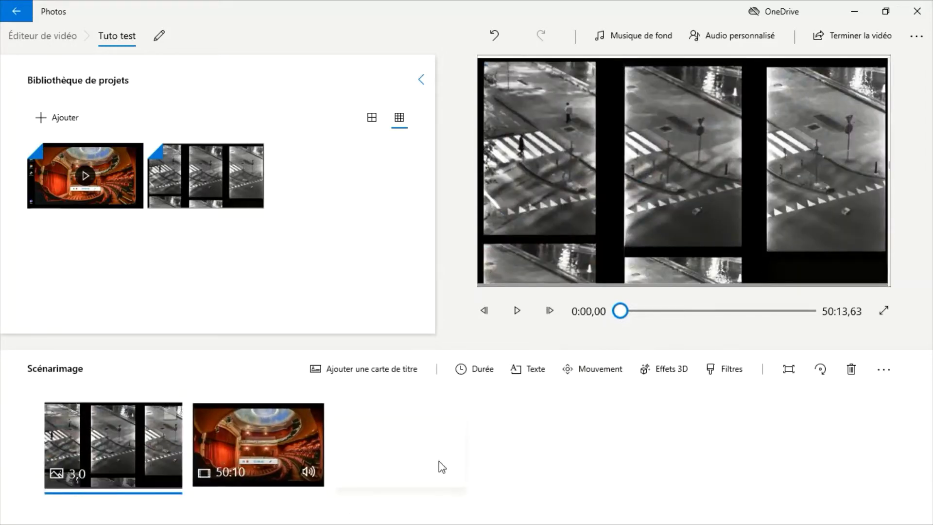
pyautogui.moveTo(255, 441); pyautogui.dragTo(111, 450)
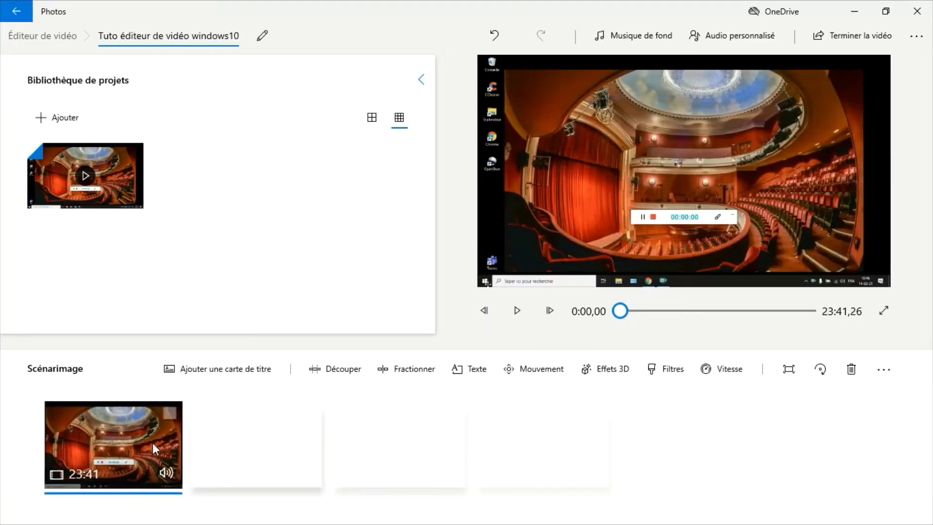
# Set the theatre clip's volume to 100 directly on its storyboard thumbnail
pyautogui.click(168, 471)
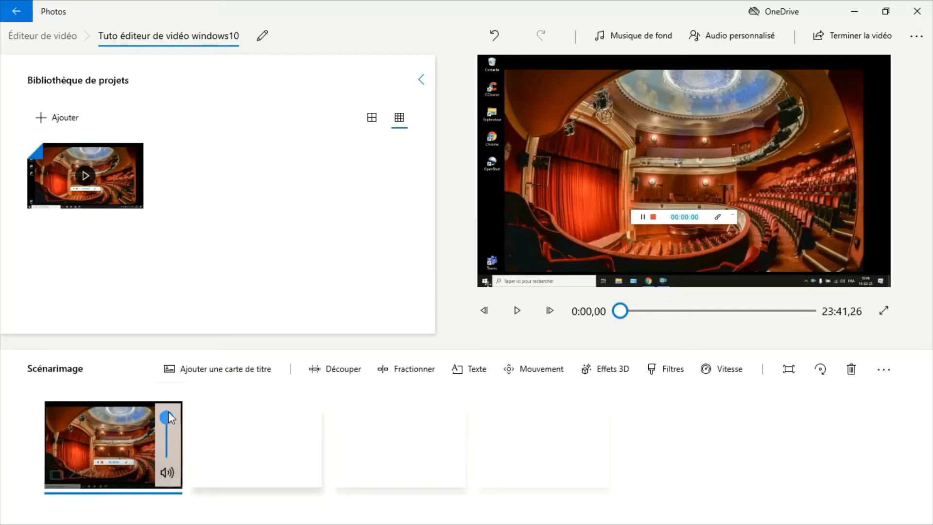
pyautogui.moveTo(168, 418); pyautogui.dragTo(176, 395)
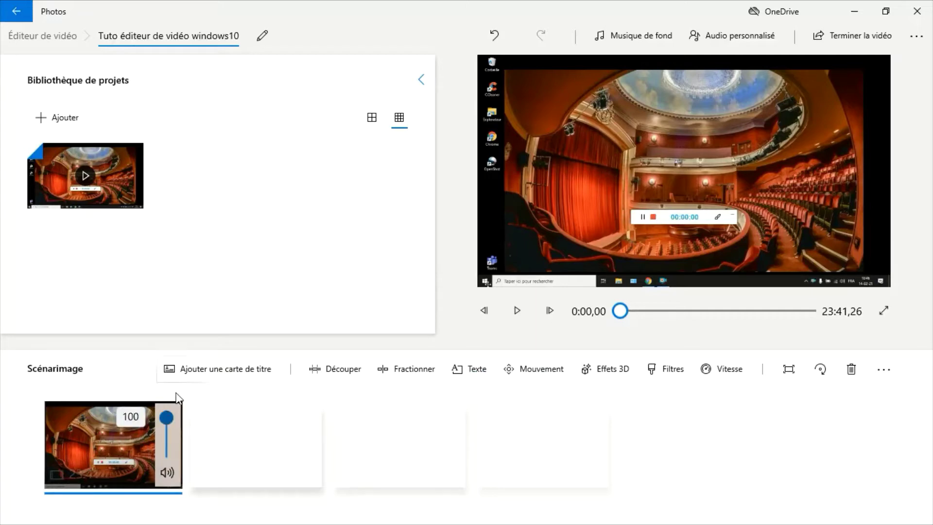
pyautogui.click(125, 464)
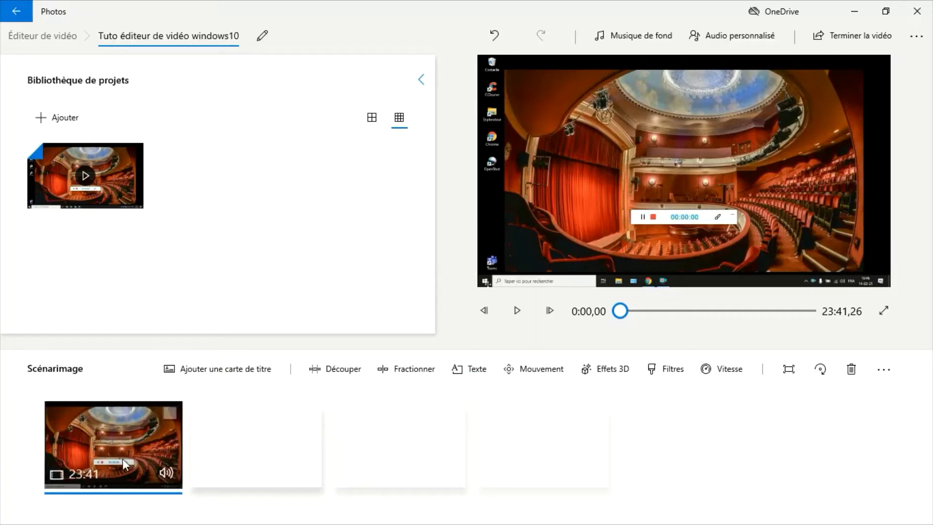
# Rotate the theatre clip through a full turn in four successive 90-degree rotations
pyautogui.rightClick(142, 444)
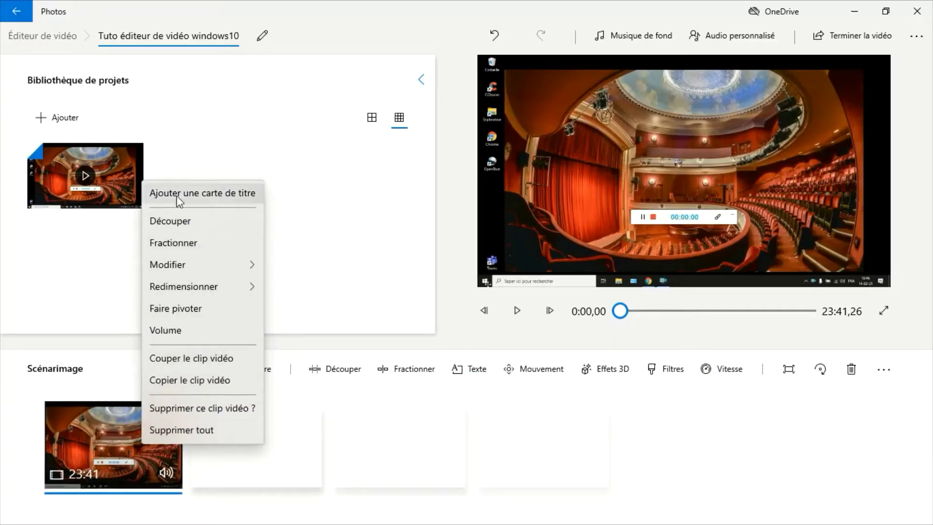
pyautogui.click(178, 308)
pyautogui.rightClick(139, 435)
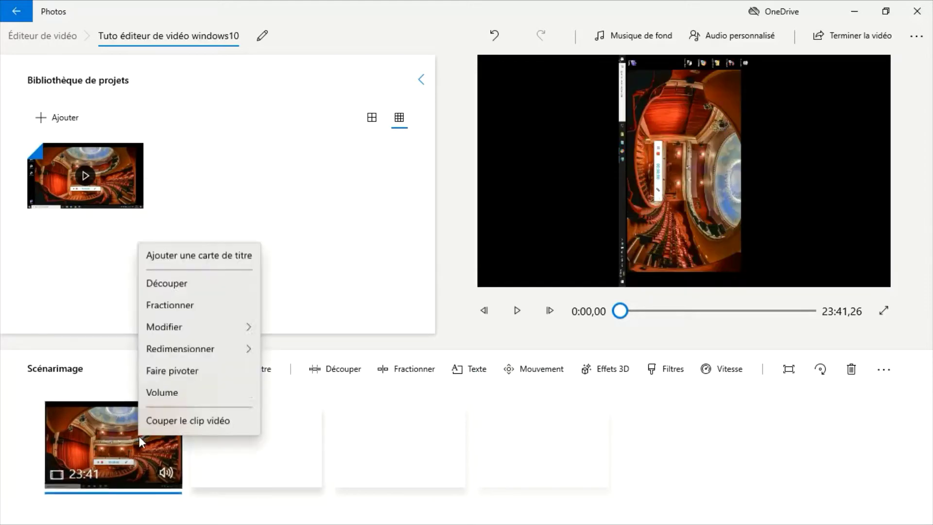
pyautogui.click(178, 307)
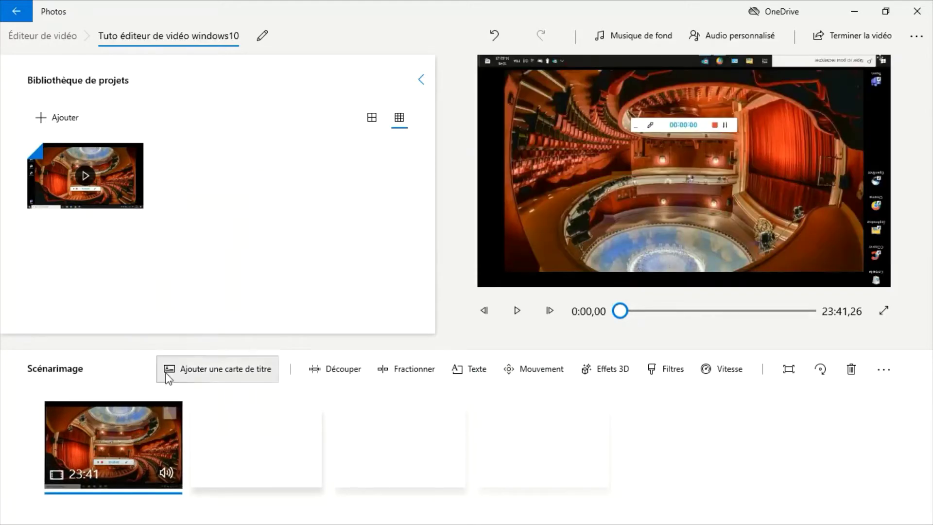
pyautogui.rightClick(148, 444)
pyautogui.scroll(-1, 147, 444)
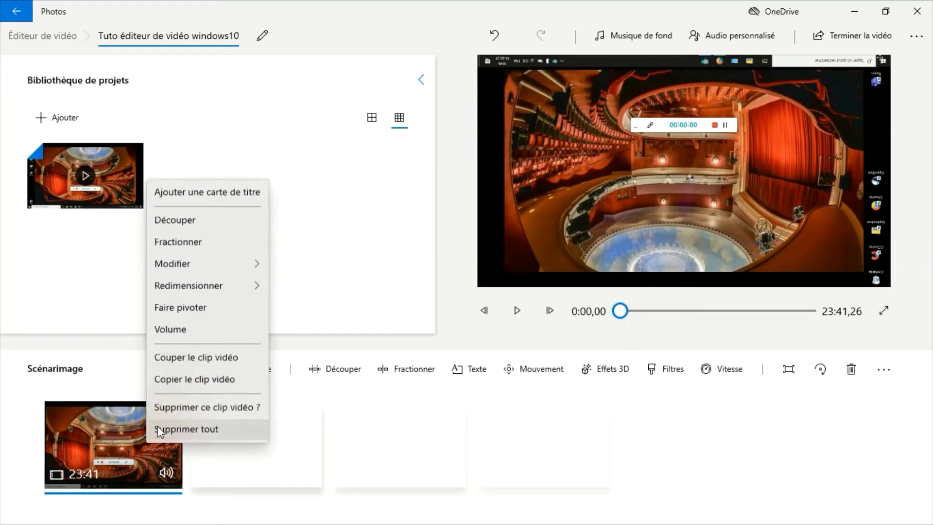
pyautogui.click(178, 308)
pyautogui.rightClick(147, 431)
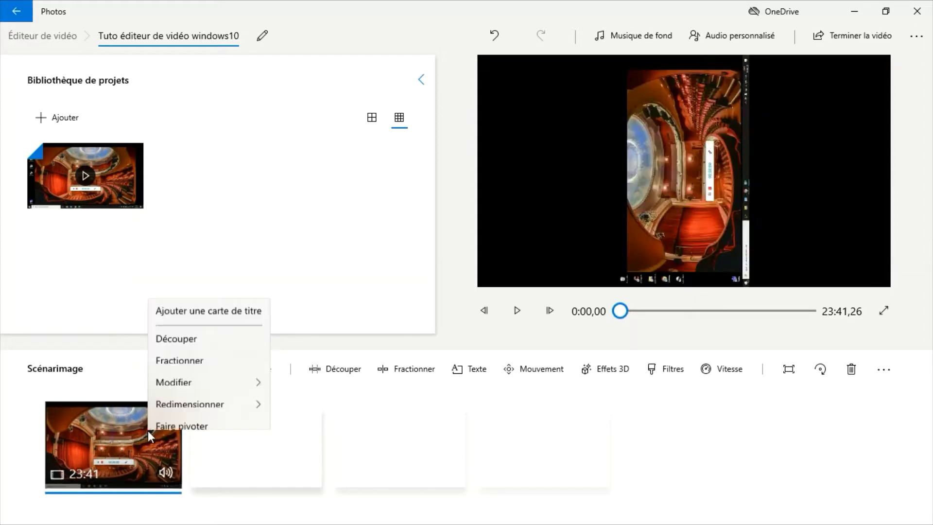
pyautogui.click(176, 297)
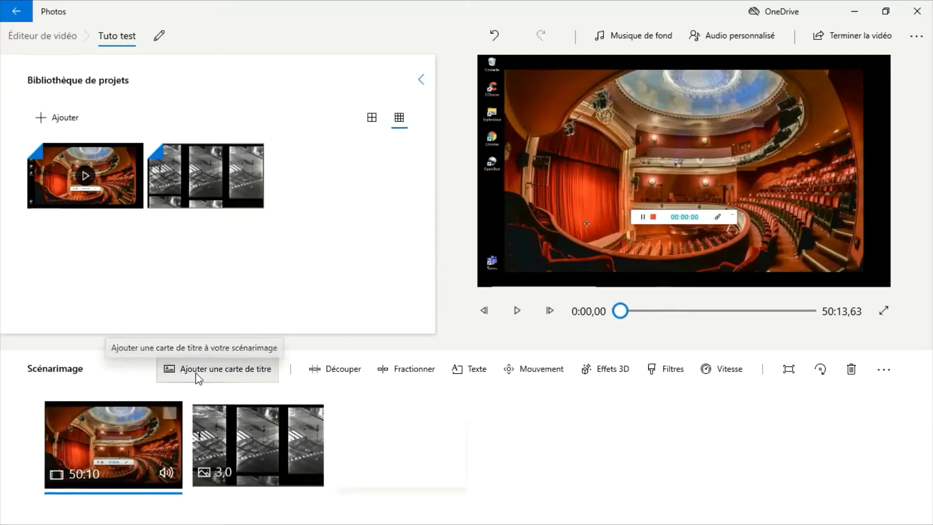
# Add a title card before the theatre clip and give it a custom orange-brown background colour
pyautogui.click(198, 377)
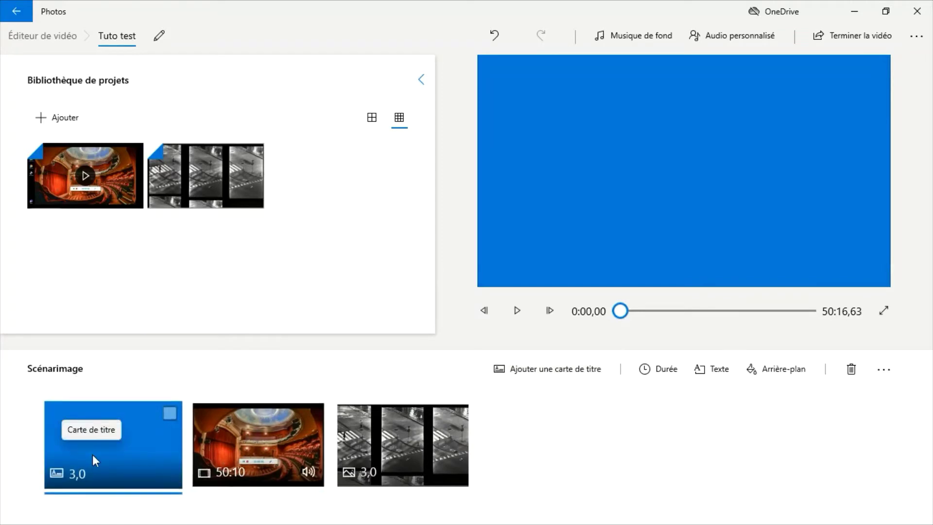
pyautogui.click(783, 369)
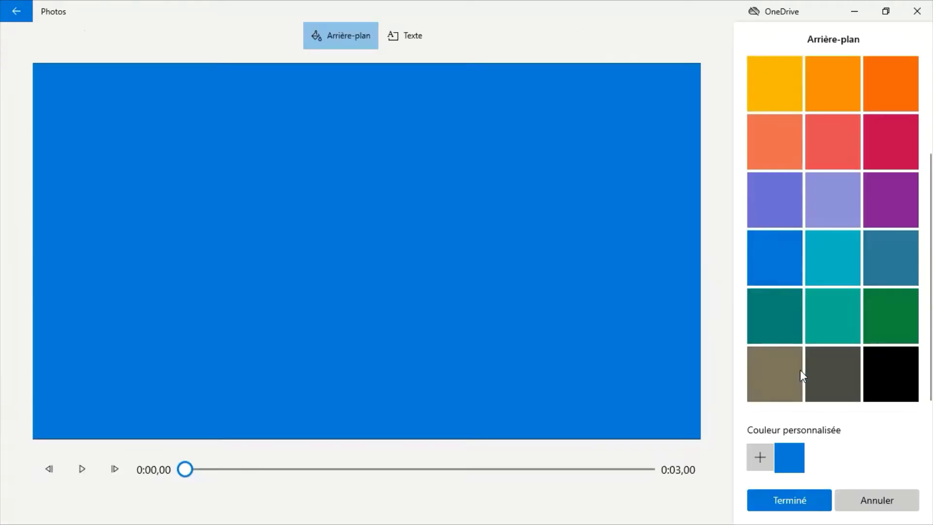
pyautogui.click(760, 457)
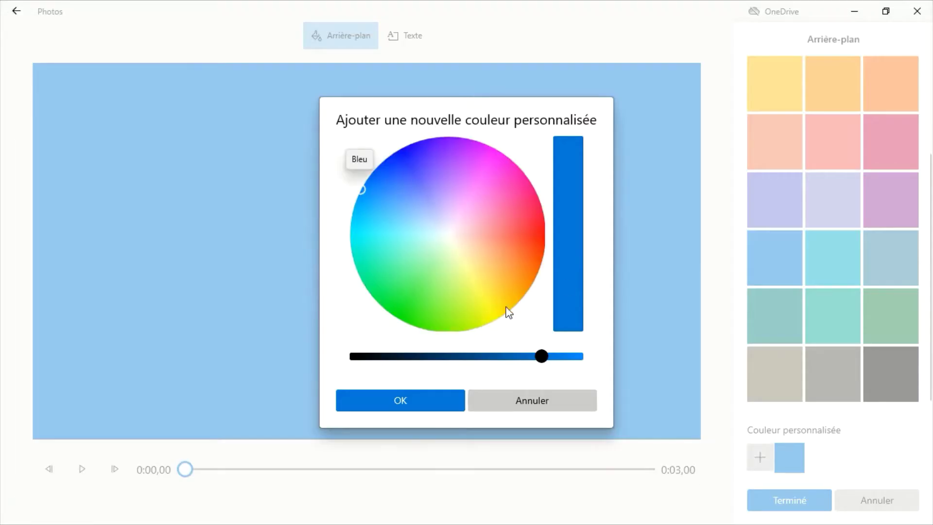
pyautogui.click(519, 278)
pyautogui.moveTo(541, 356); pyautogui.dragTo(474, 357)
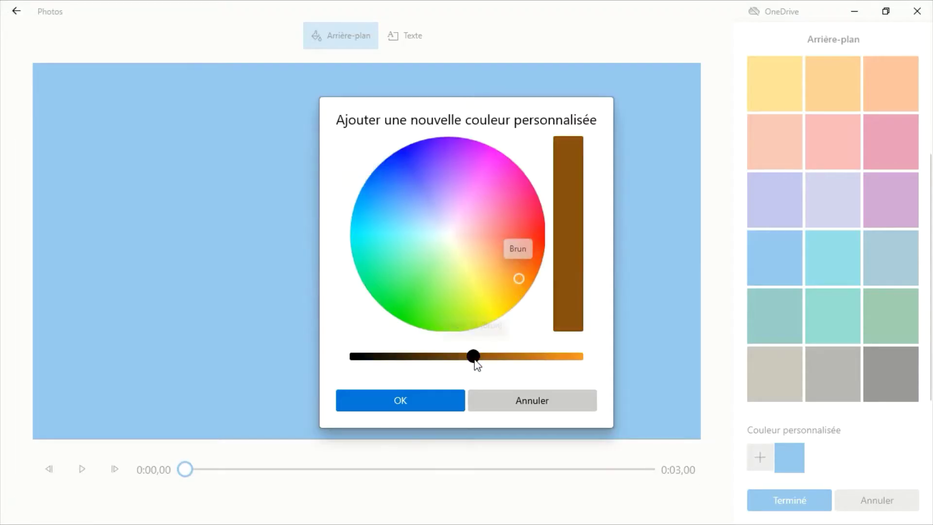
pyautogui.click(511, 358)
pyautogui.click(416, 402)
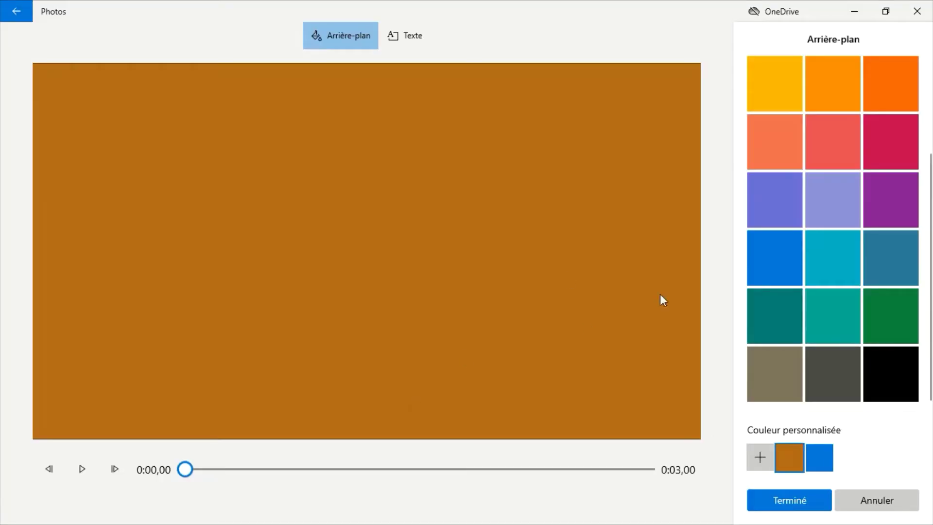
pyautogui.click(815, 497)
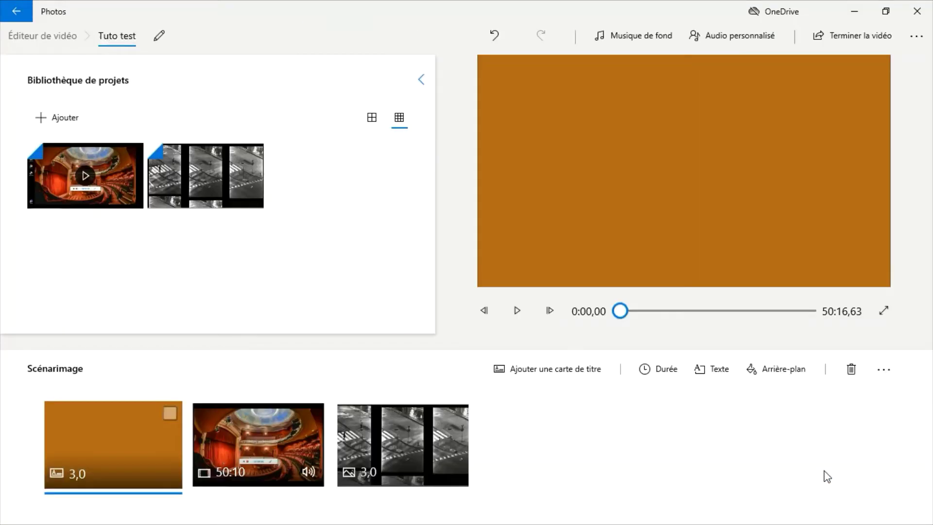
# Add the text "Titre" to the title card in the Explosif style
pyautogui.click(715, 369)
pyautogui.scroll(-2, 855, 317)
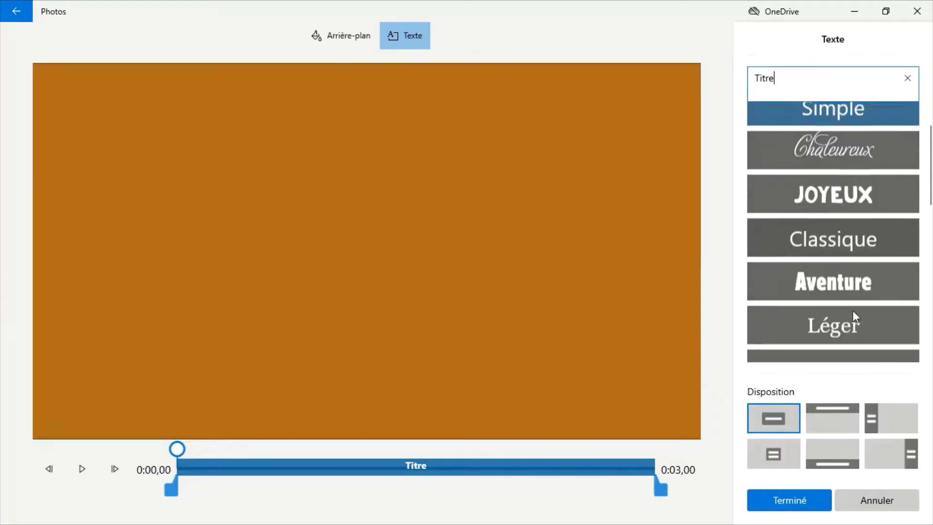
pyautogui.scroll(-9, 852, 311)
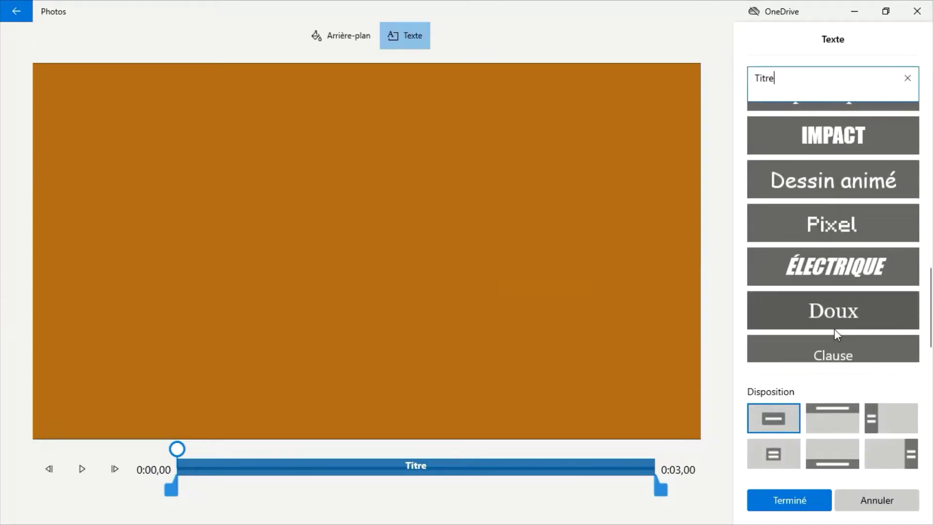
pyautogui.scroll(8, 830, 333)
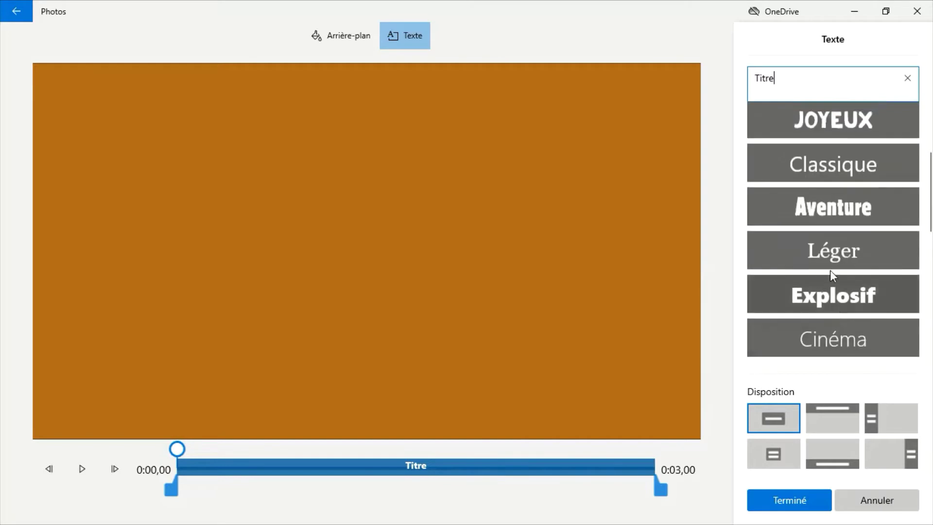
pyautogui.click(832, 309)
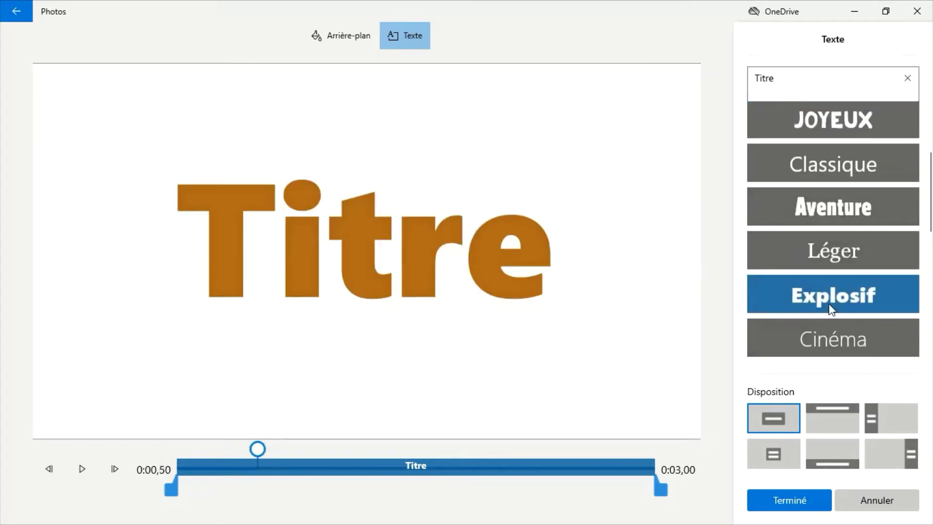
# Apply the Haut layout to the title and change its text to "Tuto"
pyautogui.click(824, 413)
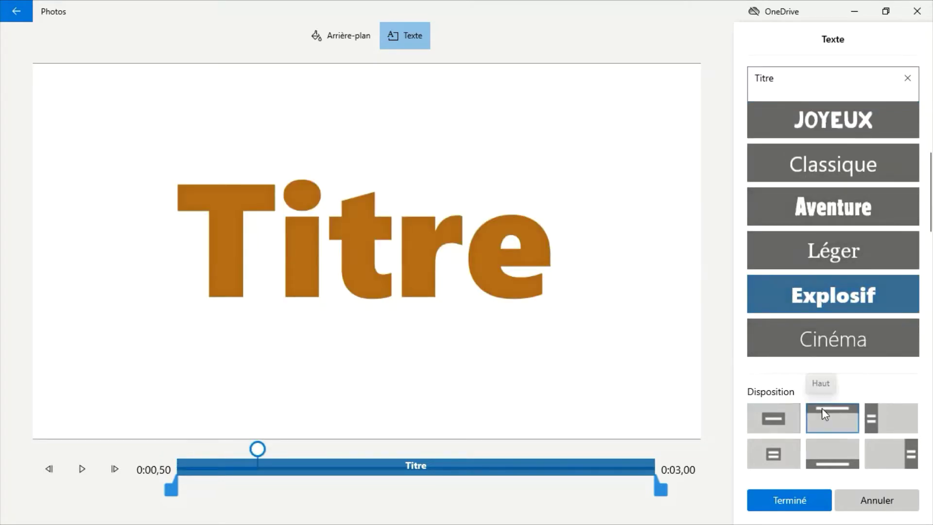
pyautogui.doubleClick(765, 81)
pyautogui.write('Tuto')
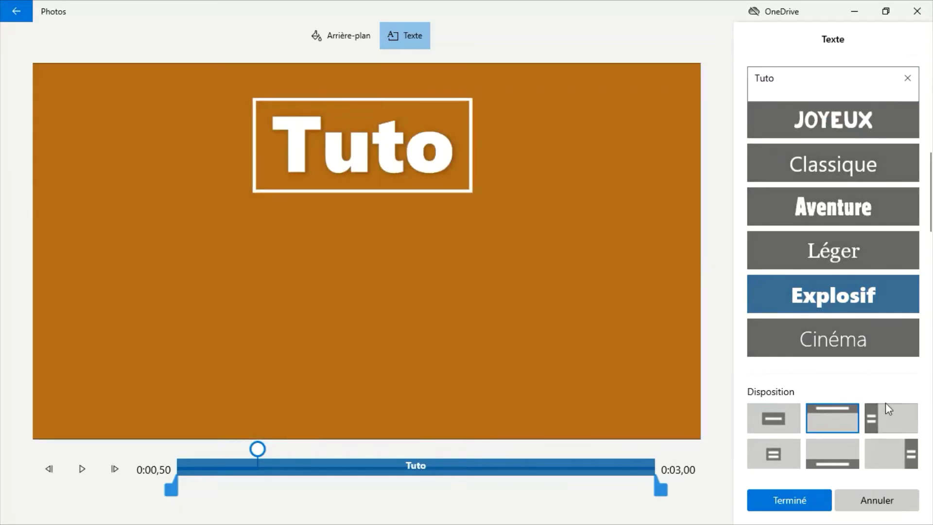
# Try other text layouts, then apply the large centred layout with the full white panel and save the title
pyautogui.click(891, 421)
pyautogui.click(786, 452)
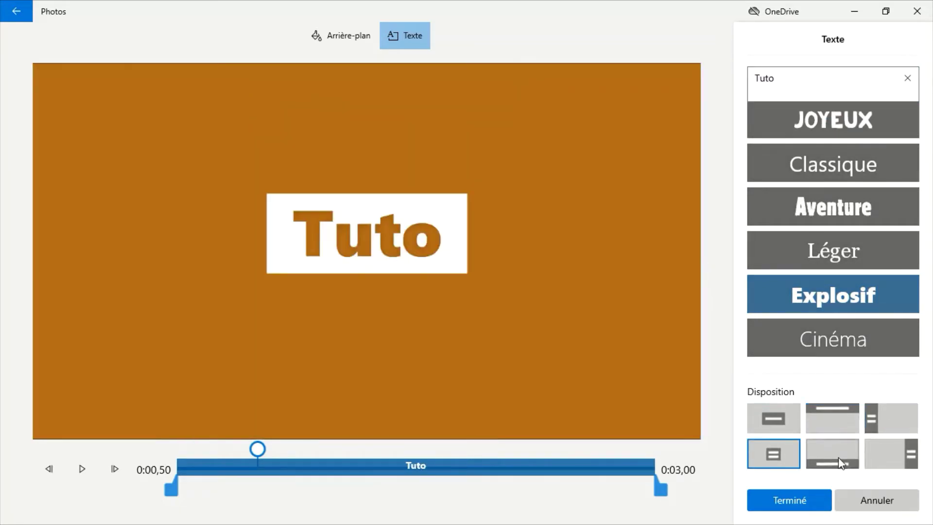
pyautogui.click(839, 430)
pyautogui.click(768, 431)
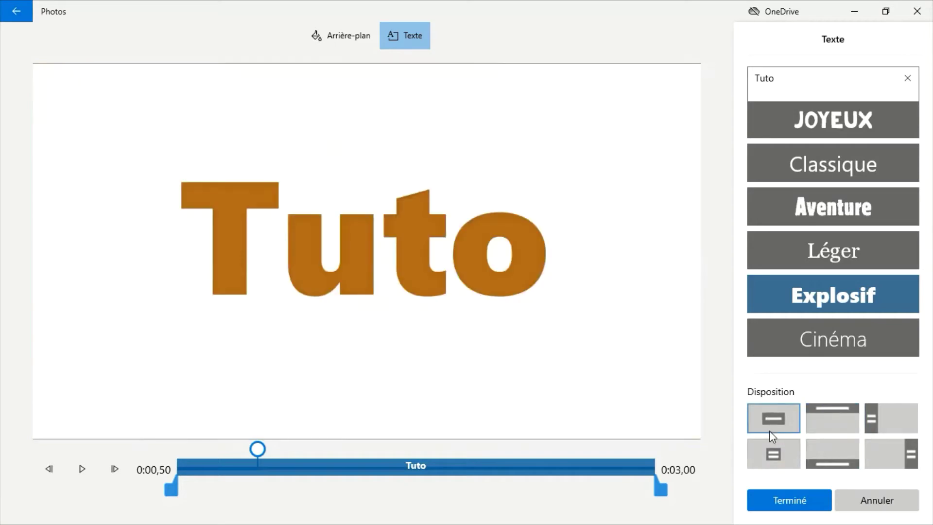
pyautogui.click(794, 508)
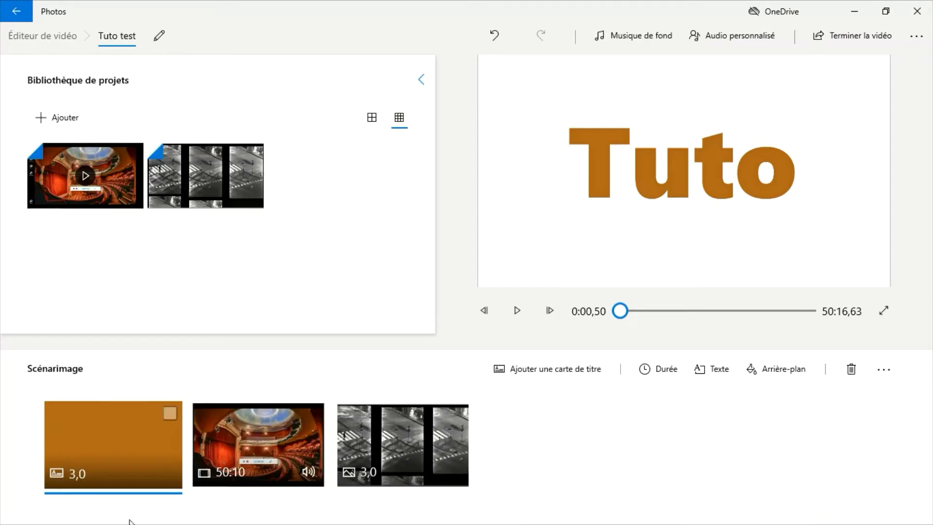
# Review the display duration options for the title card and leave them unchanged
pyautogui.rightClick(82, 469)
pyautogui.click(82, 469)
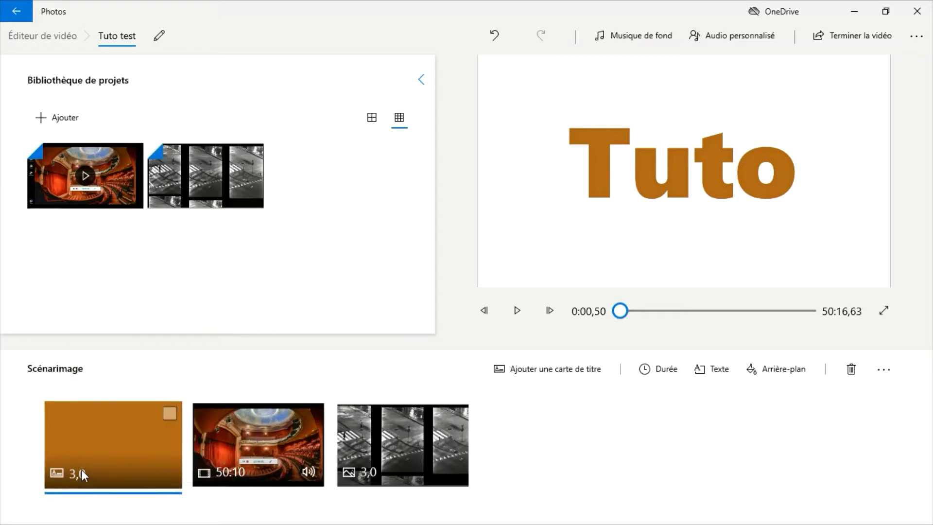
pyautogui.rightClick(81, 469)
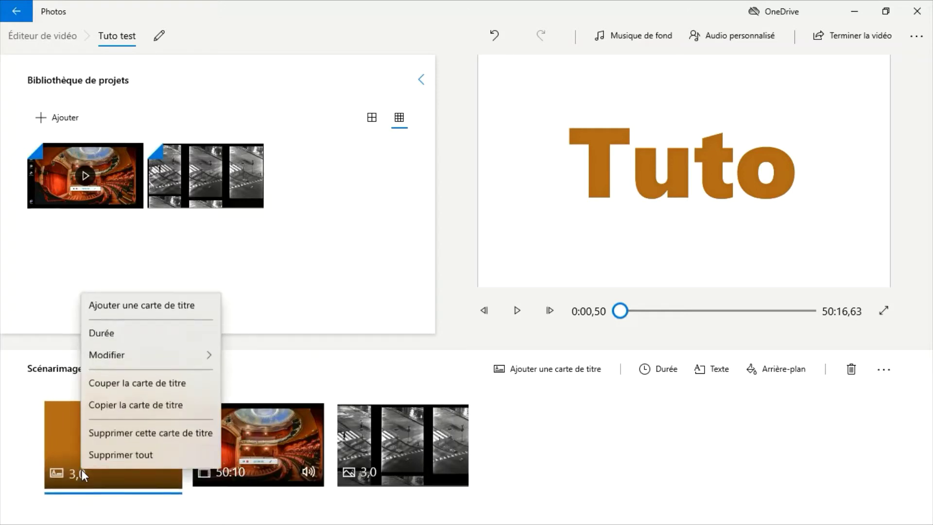
pyautogui.click(95, 328)
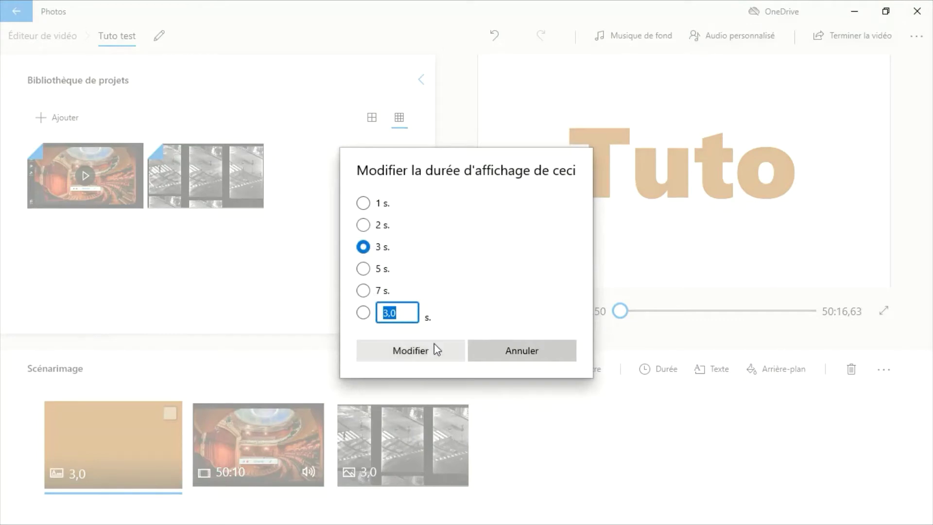
pyautogui.click(533, 356)
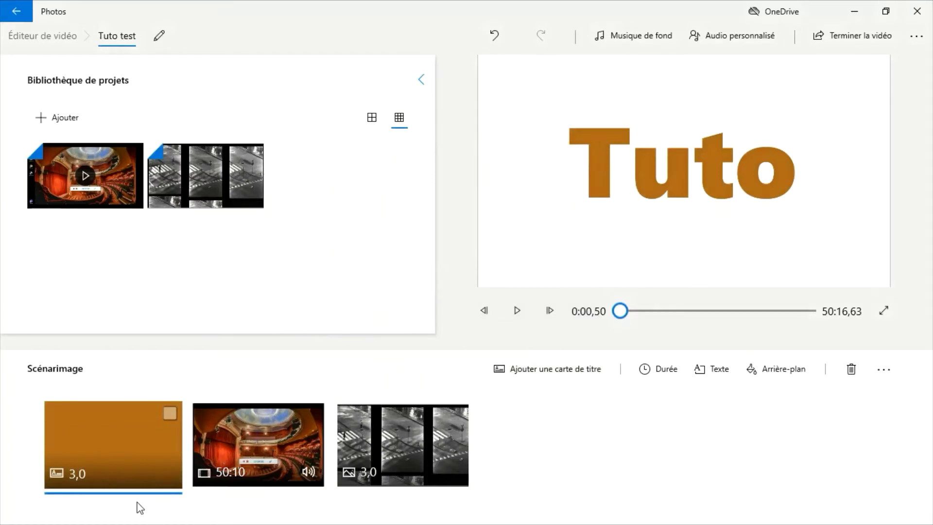
pyautogui.moveTo(158, 448); pyautogui.dragTo(106, 446)
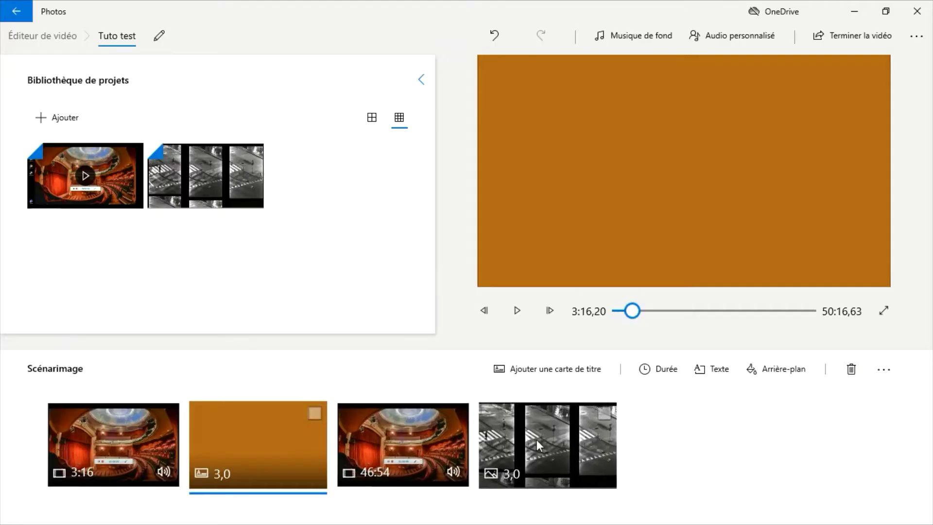
# Add the text "Sous-titre" in the Léger style to the street photo at the end of the storyboard
pyautogui.click(537, 439)
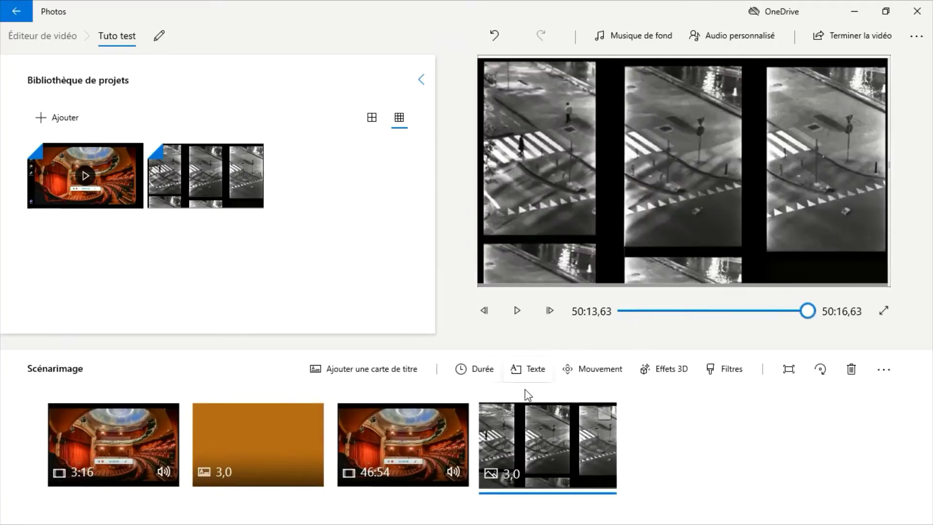
pyautogui.click(527, 370)
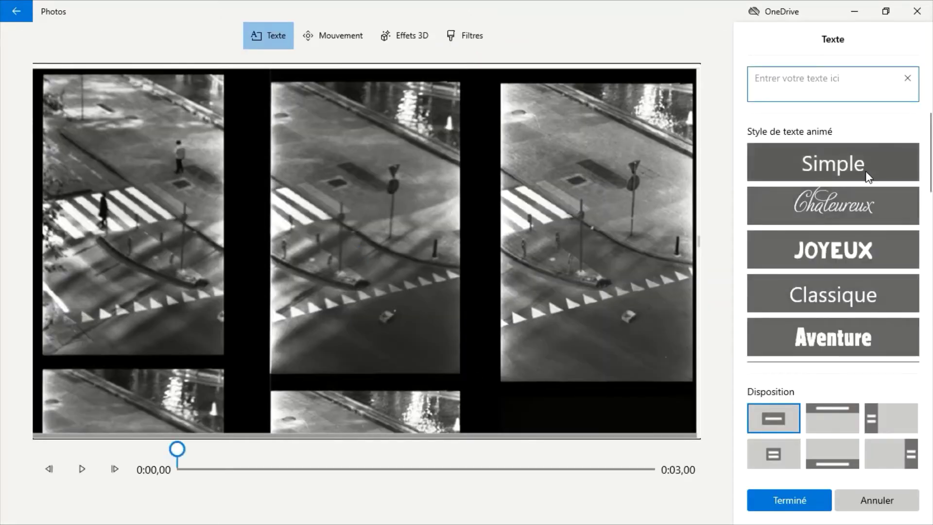
pyautogui.scroll(-2, 866, 179)
pyautogui.click(764, 82)
pyautogui.write('Sous-')
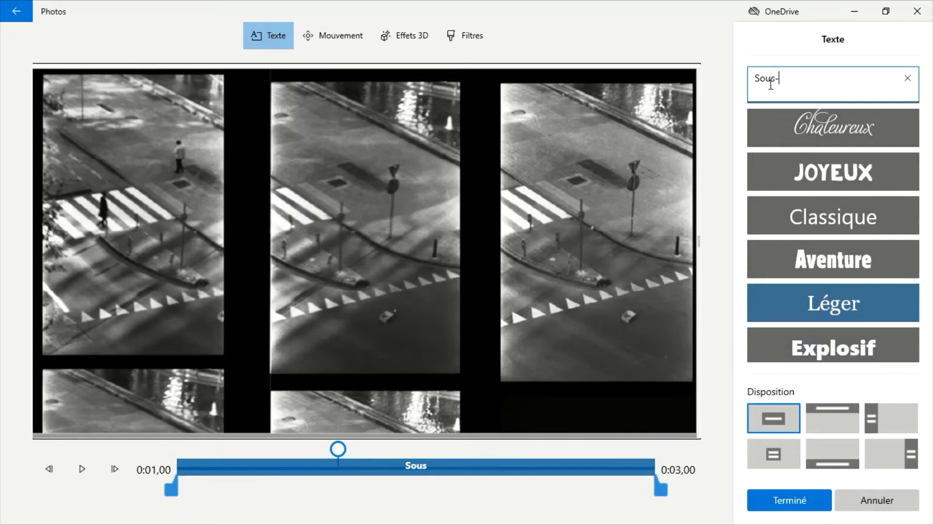
pyautogui.write('titre')
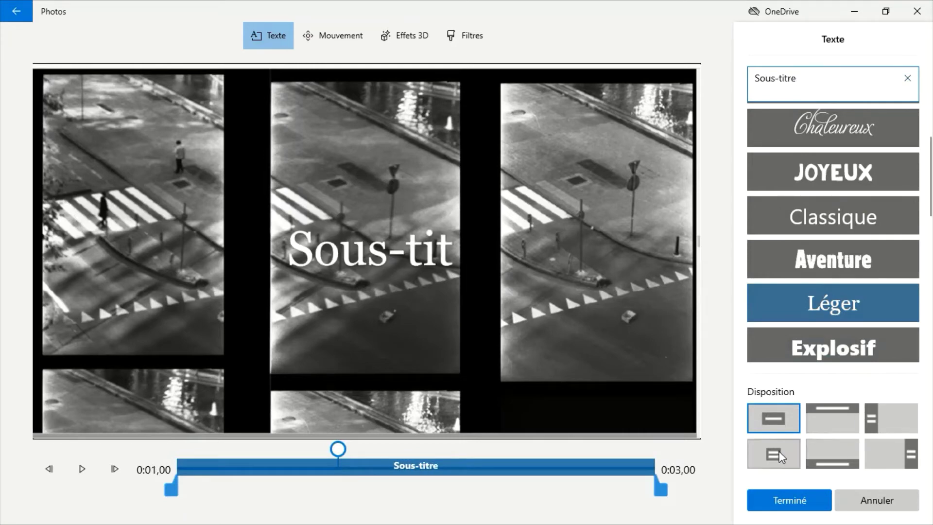
# Try different layouts for the subtitle along with the Aventure, Explosif and Léger text styles
pyautogui.click(832, 449)
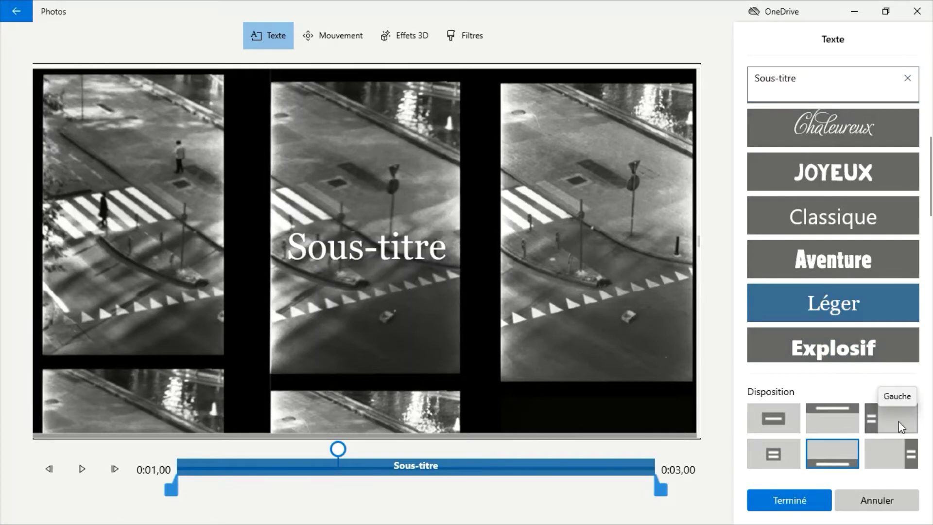
pyautogui.click(903, 452)
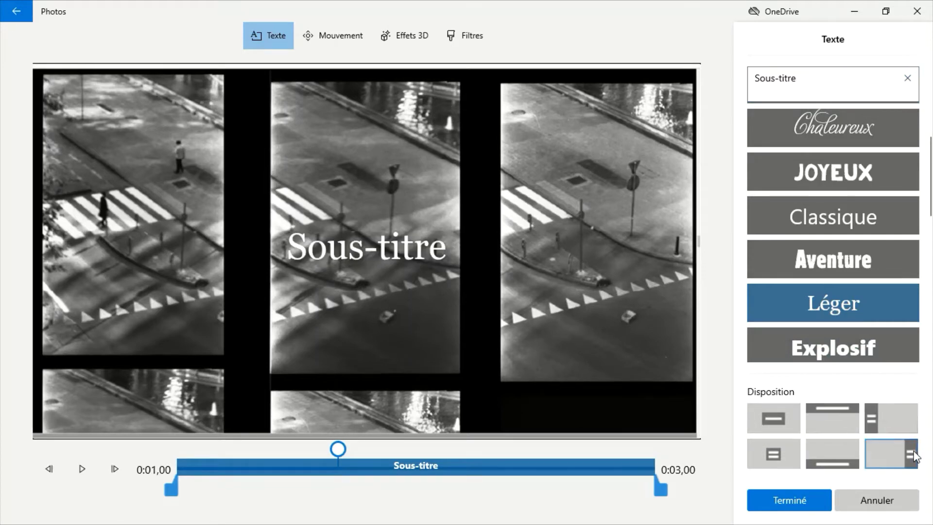
pyautogui.click(777, 428)
pyautogui.click(814, 264)
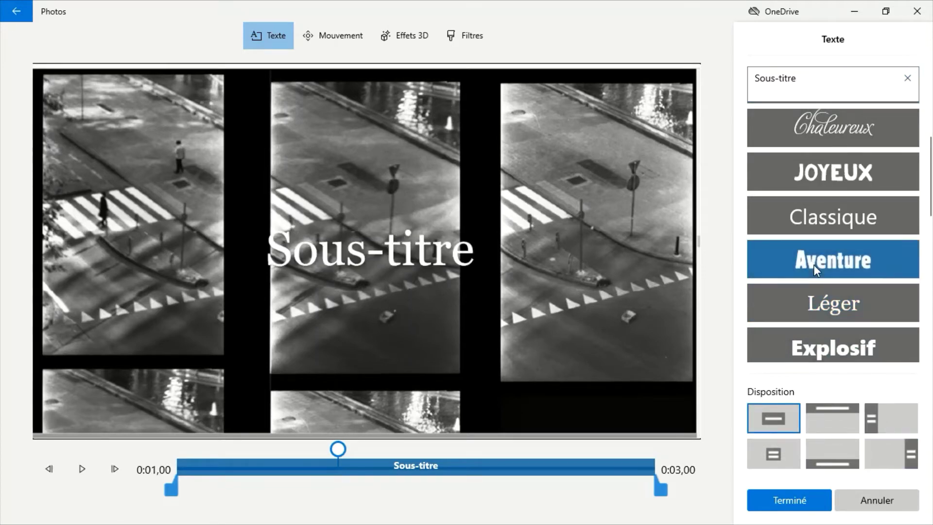
pyautogui.click(891, 424)
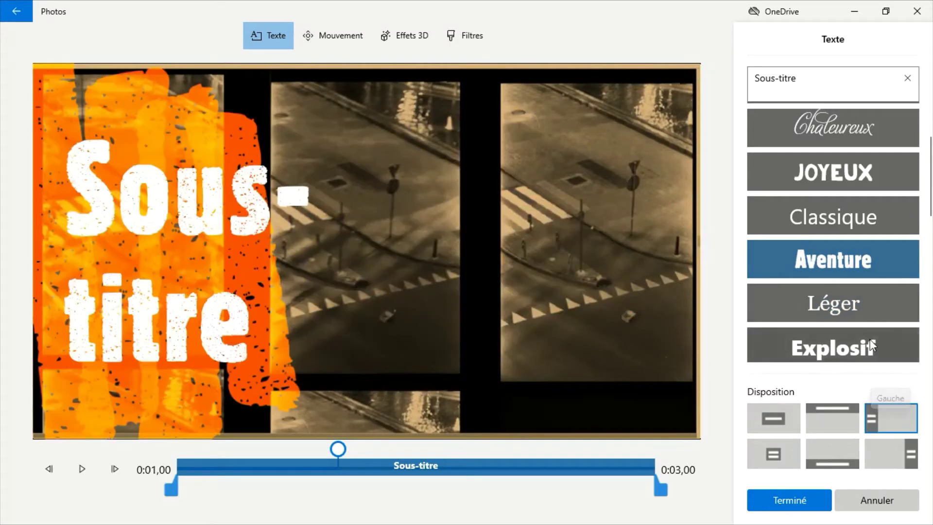
pyautogui.click(867, 336)
pyautogui.click(837, 305)
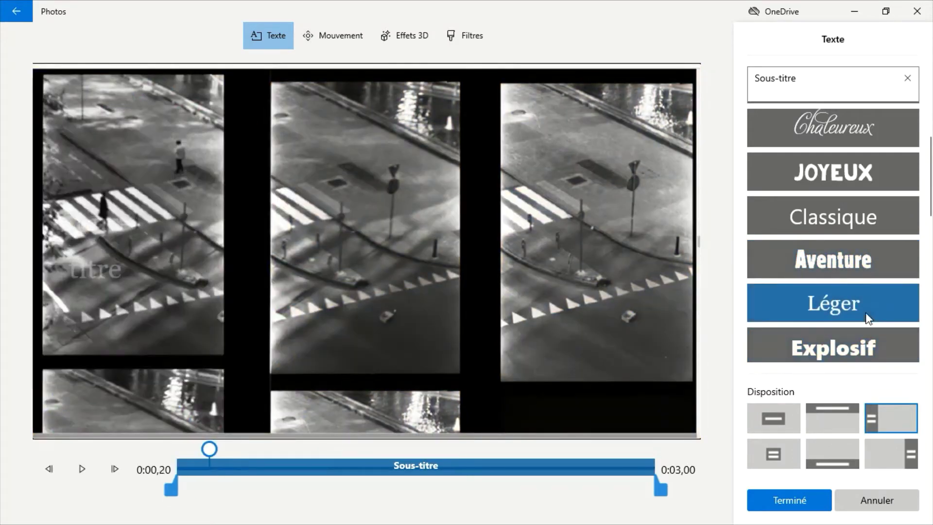
# Give the subtitle the Classique style with the bottom banner layout, limit it to about the first second, and save
pyautogui.click(842, 218)
pyautogui.click(832, 453)
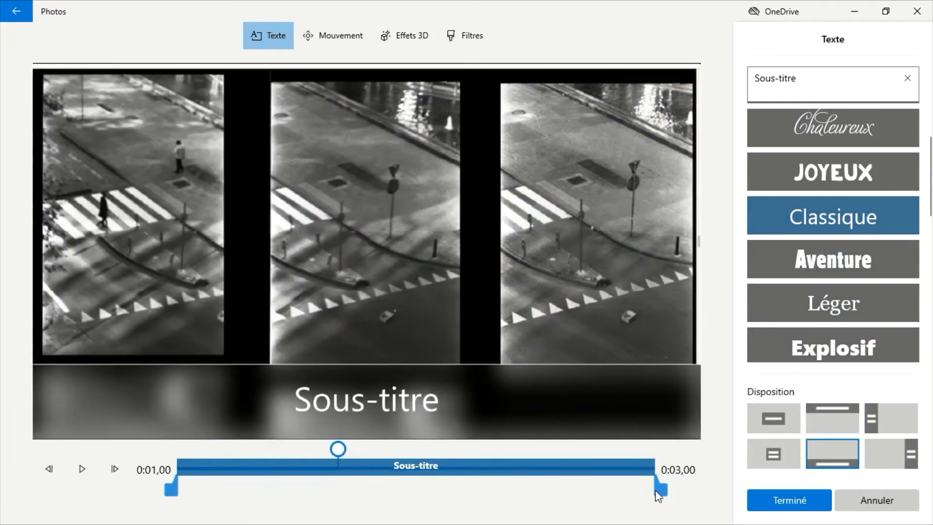
pyautogui.moveTo(658, 493); pyautogui.dragTo(115, 467)
pyautogui.click(88, 470)
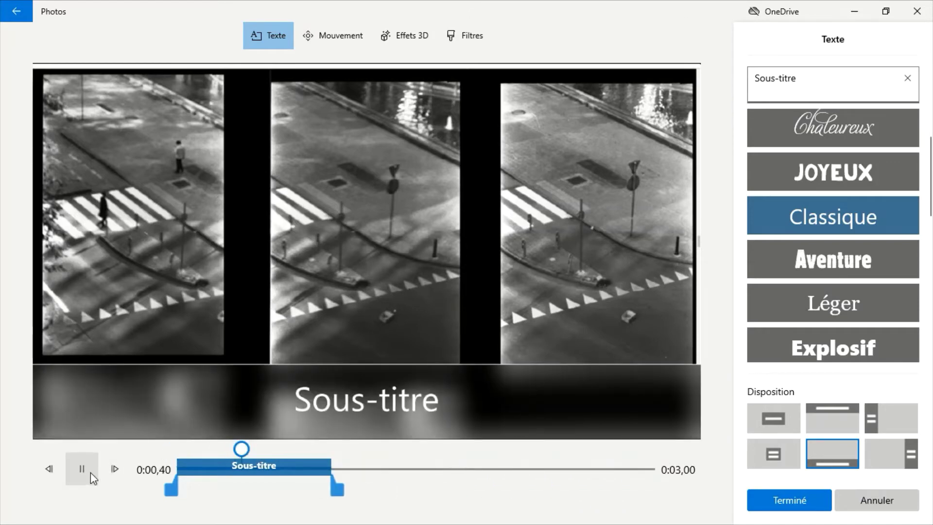
pyautogui.click(787, 502)
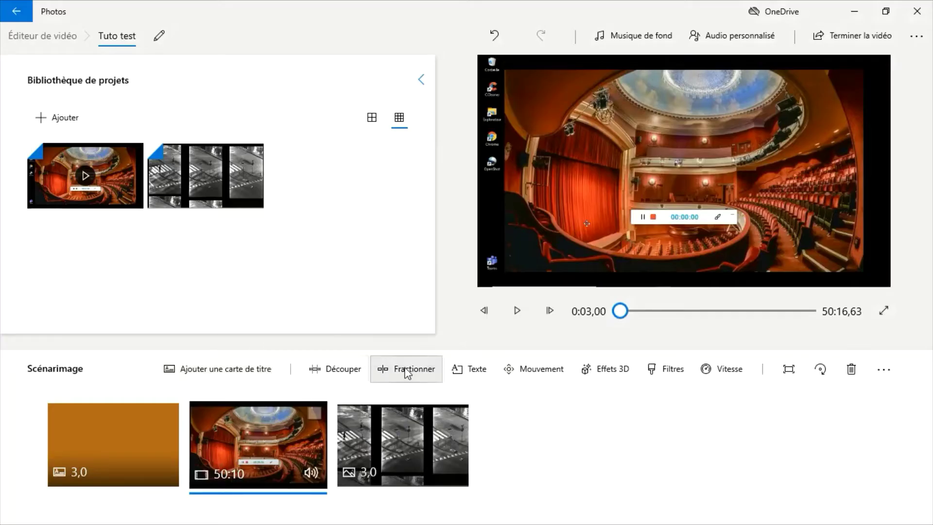
# Split the theatre clip in two at about 3:16
pyautogui.click(407, 372)
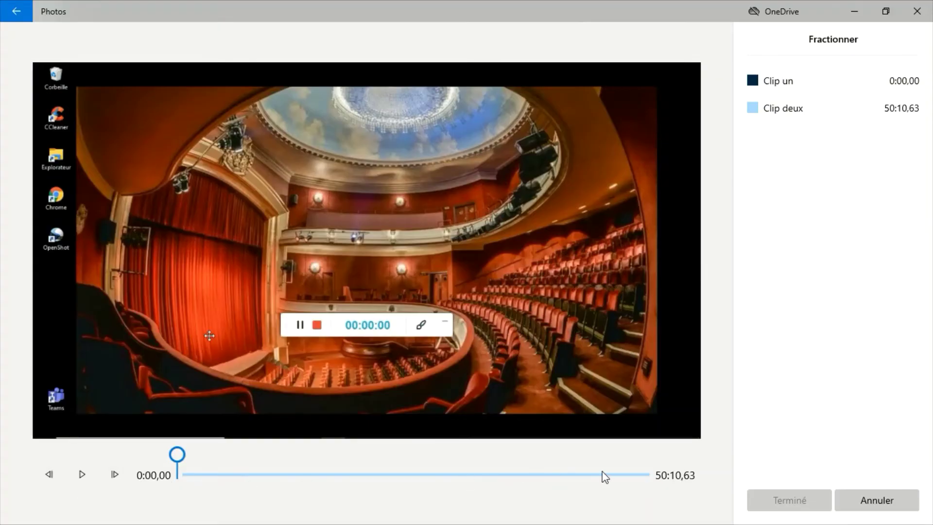
pyautogui.click(80, 472)
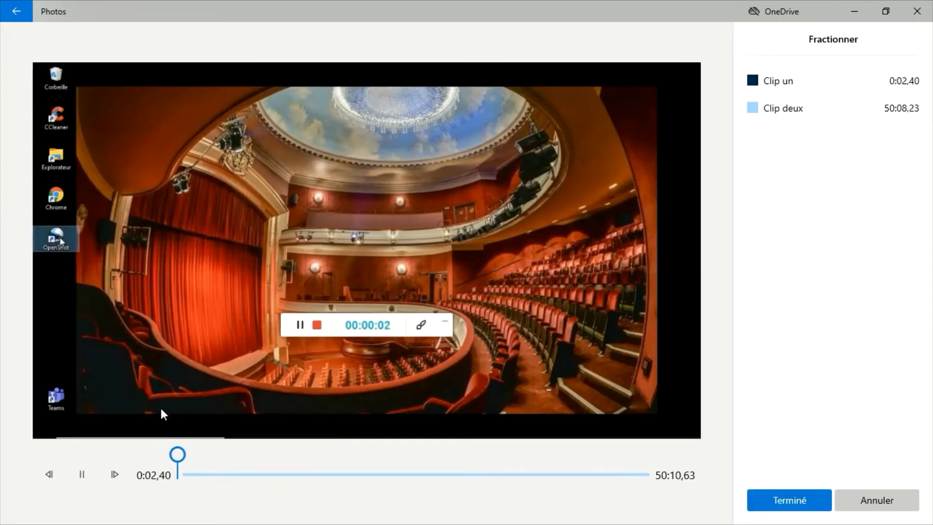
pyautogui.moveTo(178, 455); pyautogui.dragTo(208, 454)
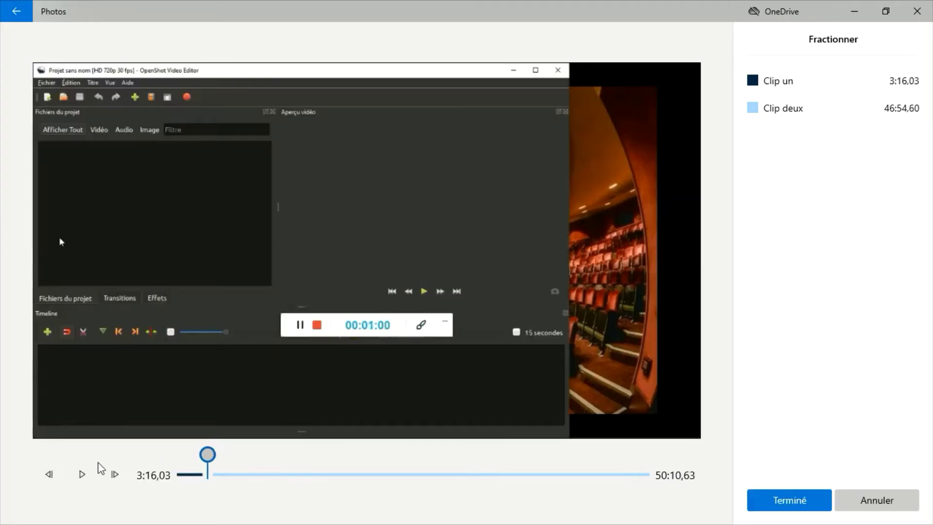
pyautogui.click(780, 497)
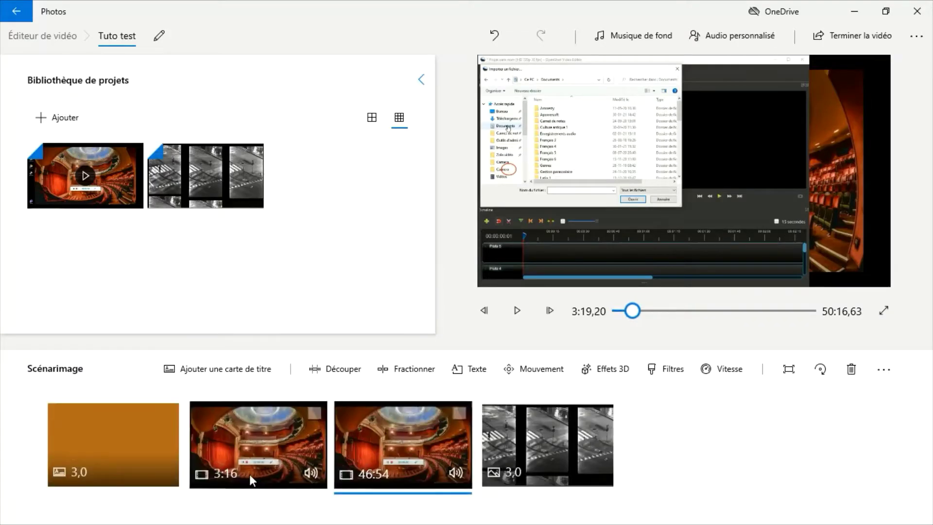
# Delete the first segment of the split theatre clip and undo the deletion
pyautogui.click(312, 414)
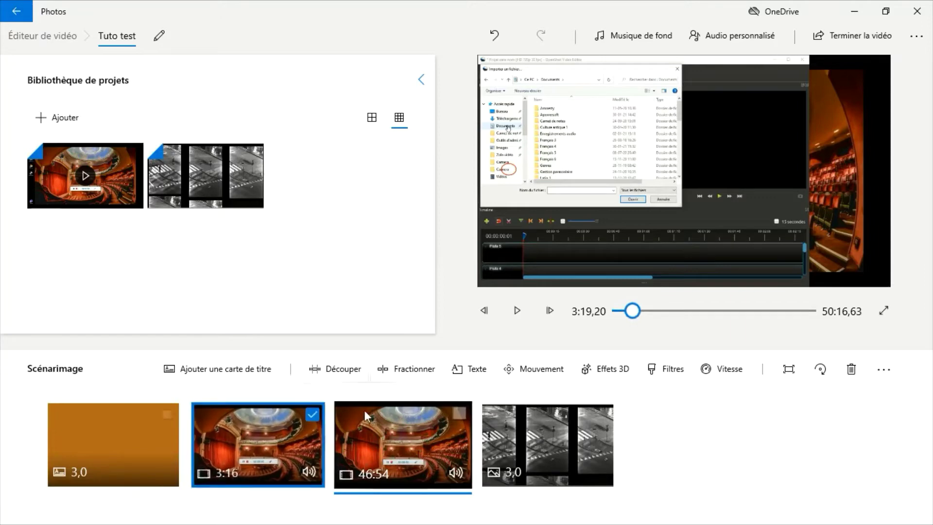
pyautogui.click(858, 373)
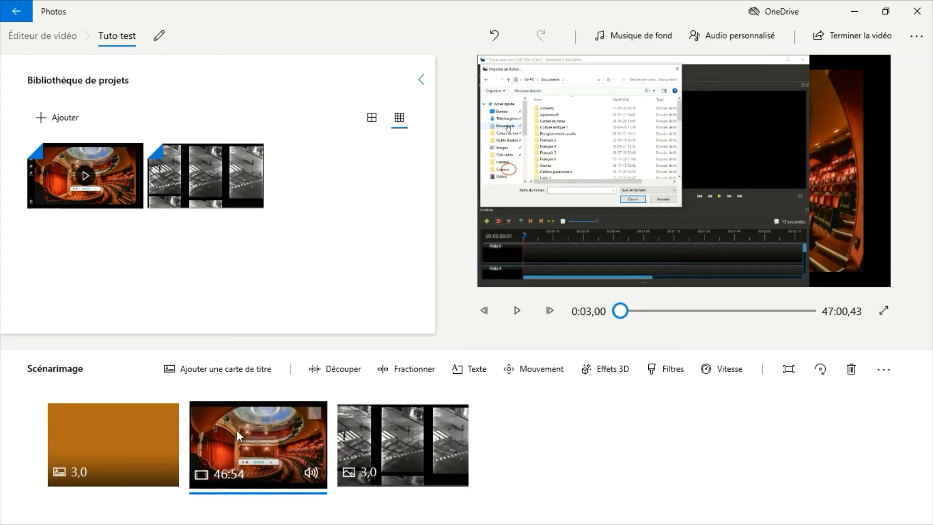
pyautogui.click(486, 35)
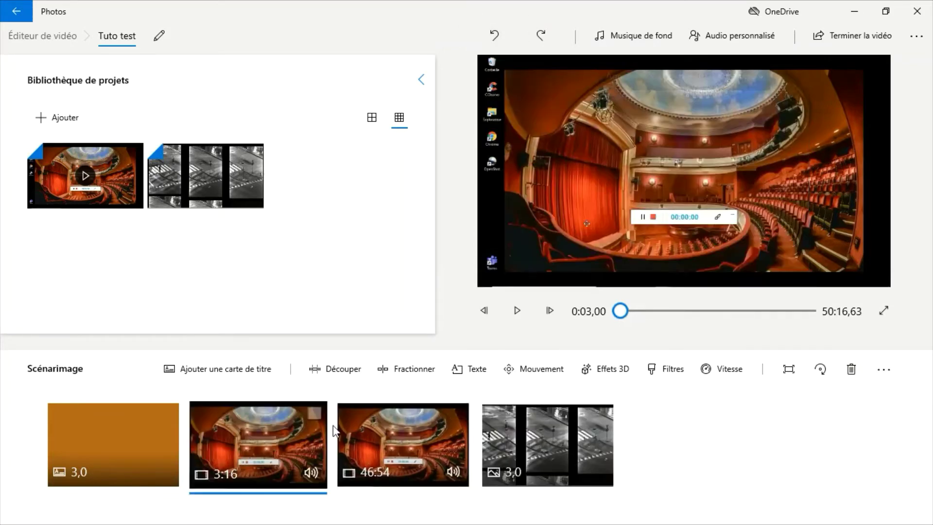
# Move the title card between the two theatre segments in the storyboard
pyautogui.moveTo(111, 441); pyautogui.dragTo(283, 438)
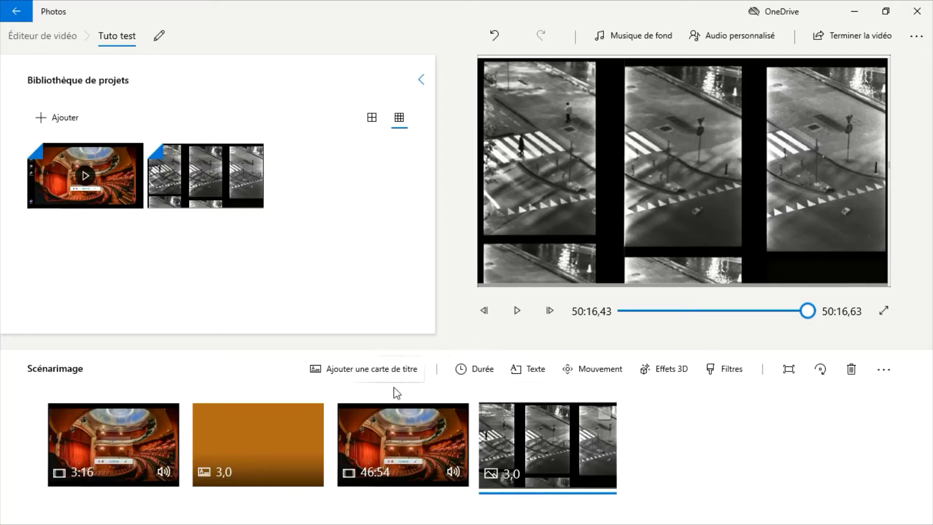
# Try the Intense and Sépia filters on the street photo, and save it with the Joyeux filter applied
pyautogui.click(725, 371)
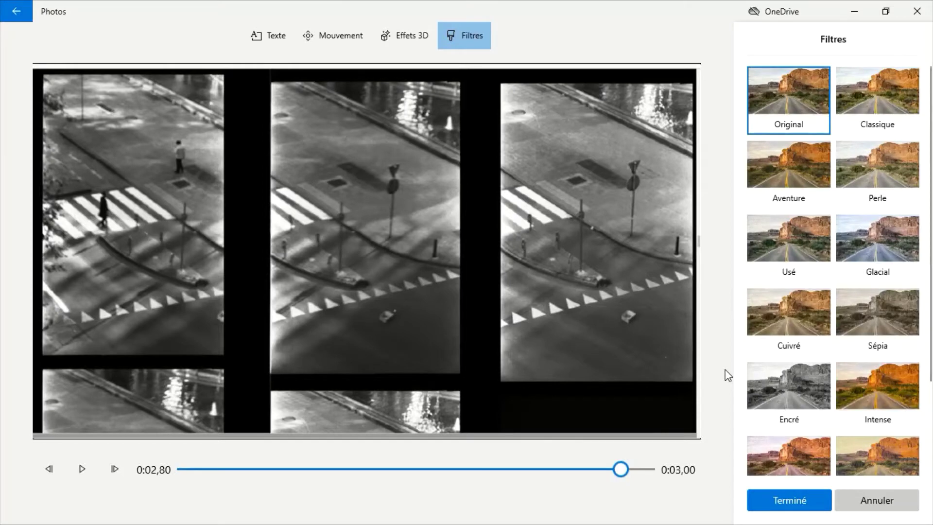
pyautogui.click(876, 395)
pyautogui.click(885, 309)
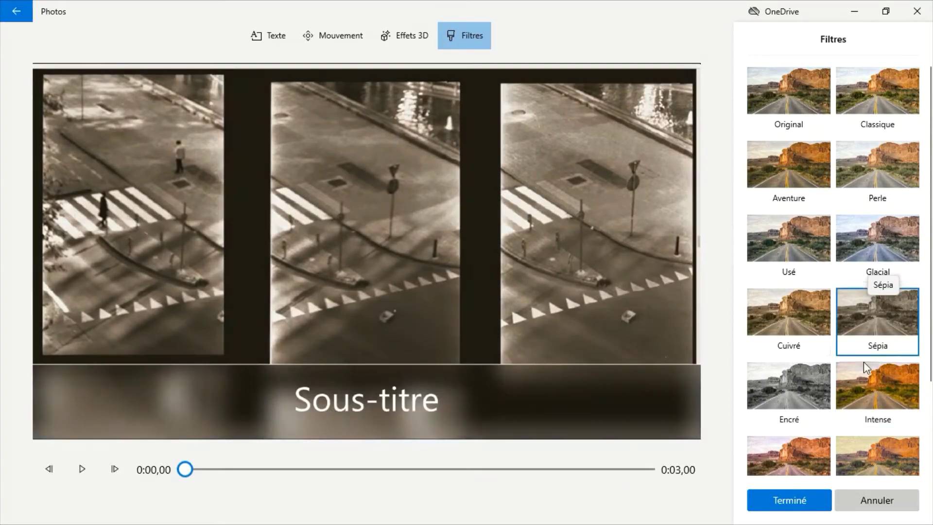
pyautogui.click(794, 455)
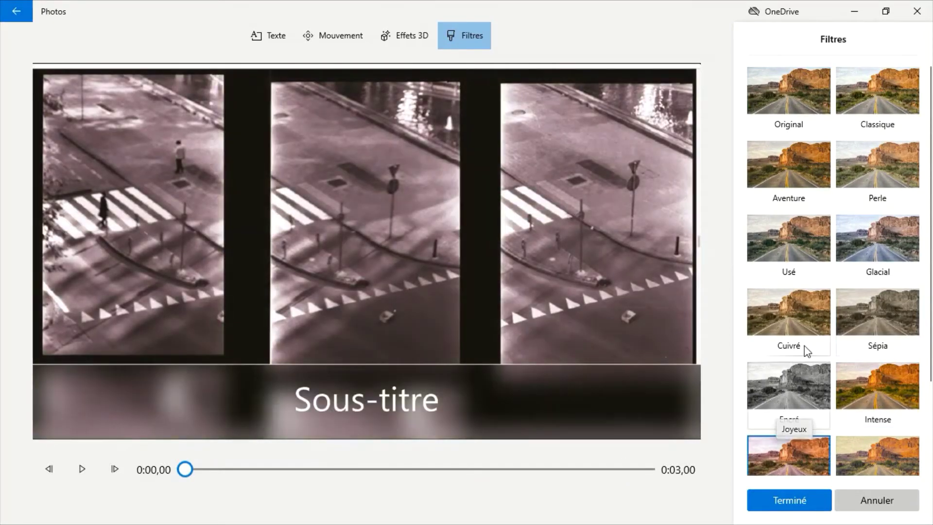
pyautogui.scroll(-2, 767, 162)
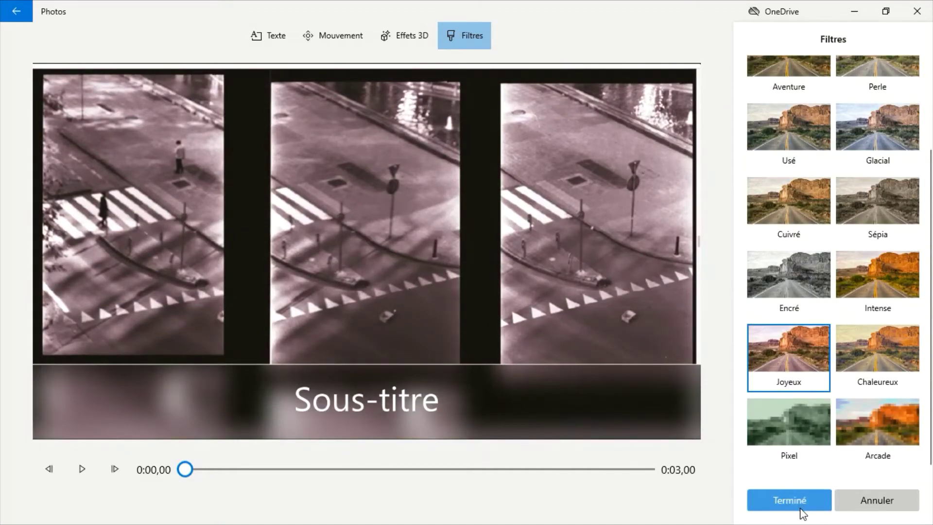
pyautogui.click(801, 507)
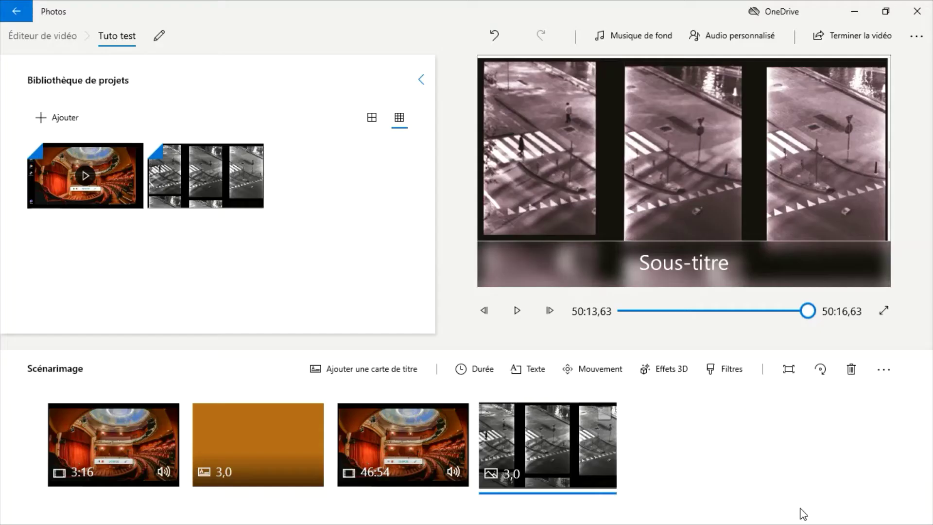
# Add the Cascade 3D effect to the street photo and save it
pyautogui.click(677, 374)
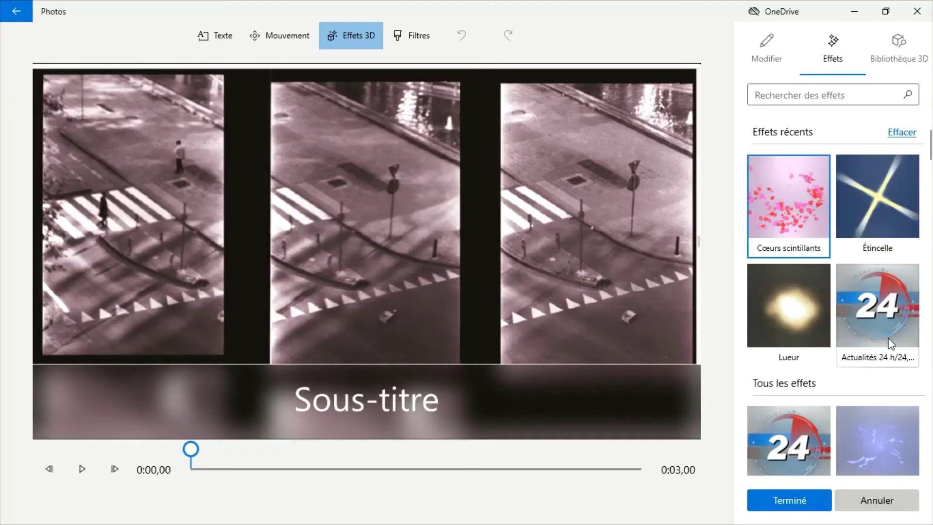
pyautogui.scroll(-5, 845, 381)
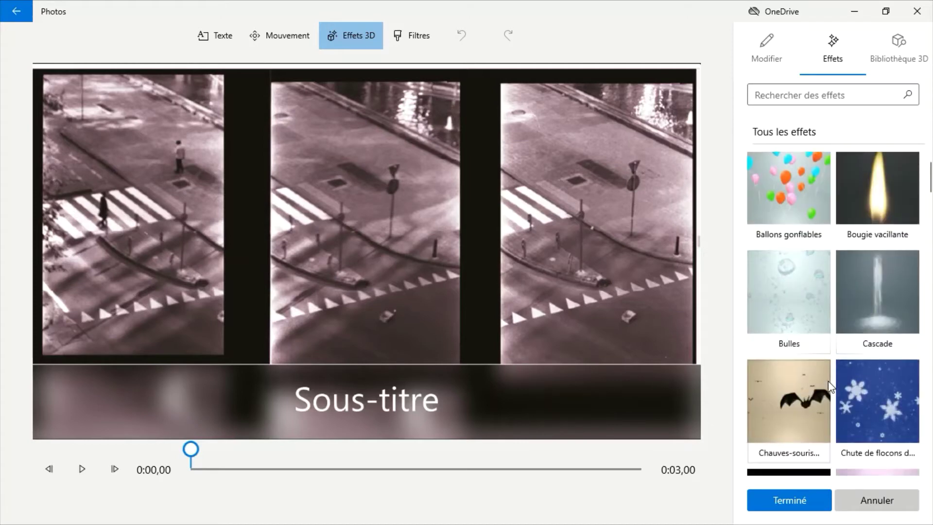
pyautogui.click(880, 311)
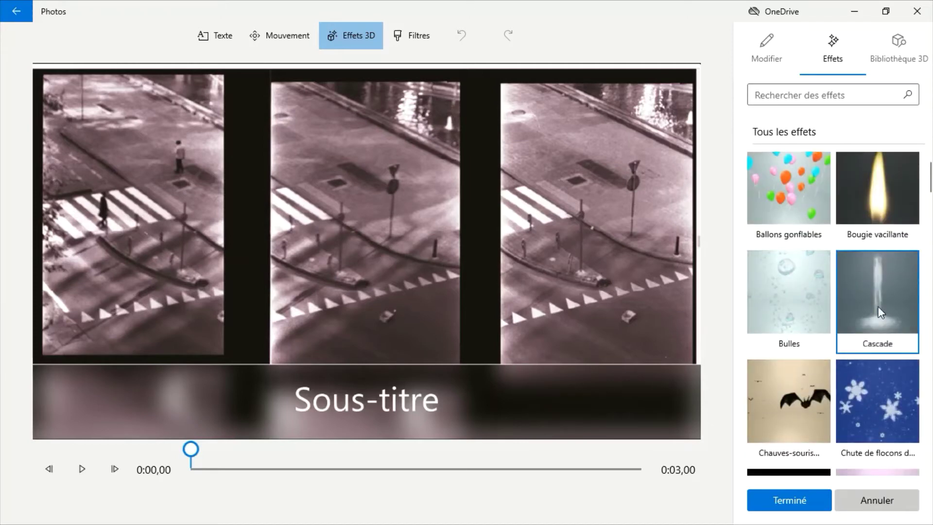
pyautogui.click(788, 500)
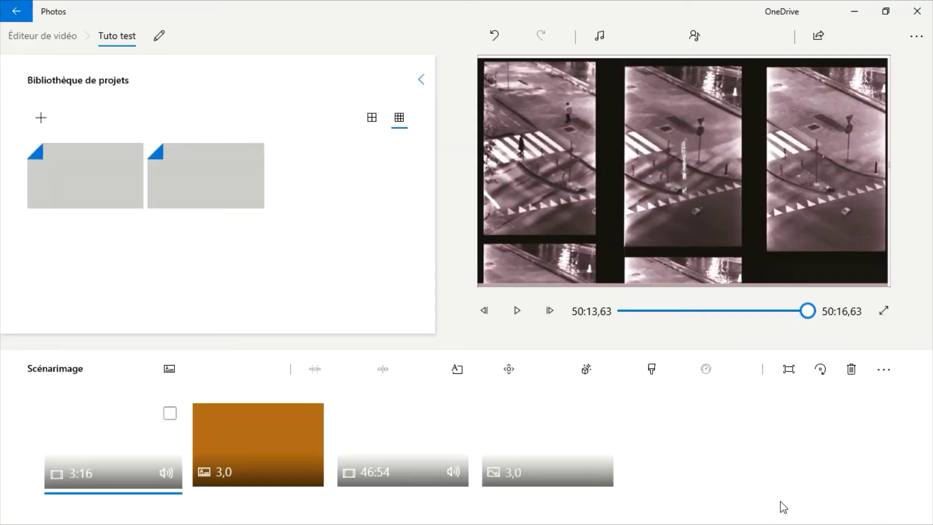
# Shrink the Cascade 3D effect on the street photo slightly and move it onto the third frame
pyautogui.click(682, 377)
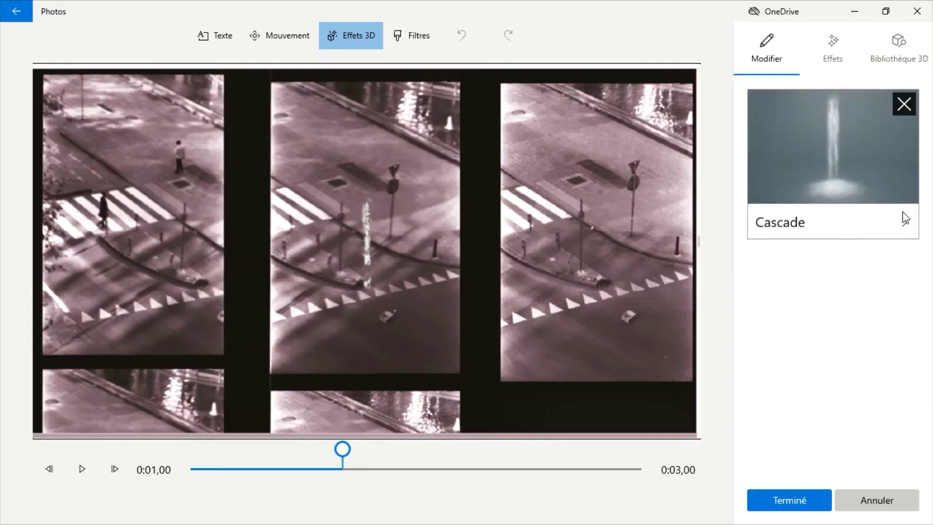
pyautogui.click(906, 228)
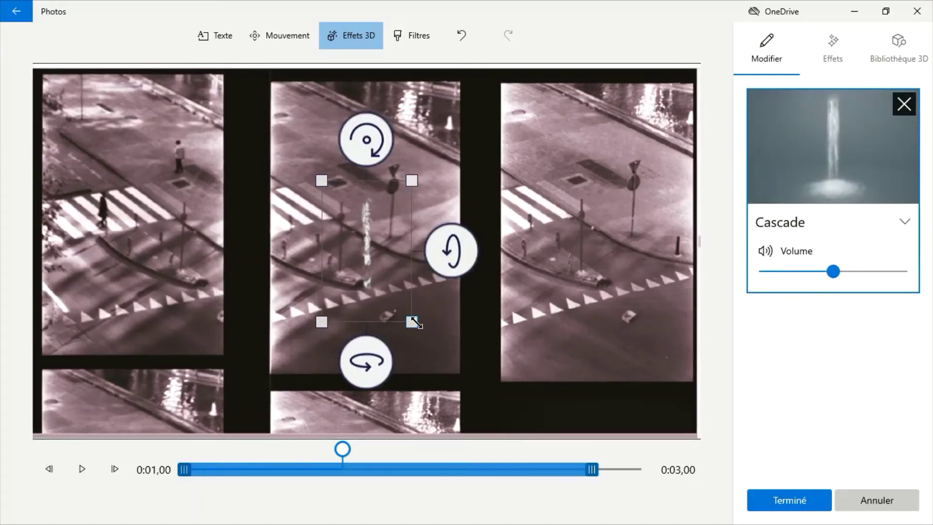
pyautogui.moveTo(413, 322)
pyautogui.mouseDown()
pyautogui.moveTo(603, 350)
pyautogui.moveTo(447, 385)
pyautogui.moveTo(401, 308)
pyautogui.mouseUp()
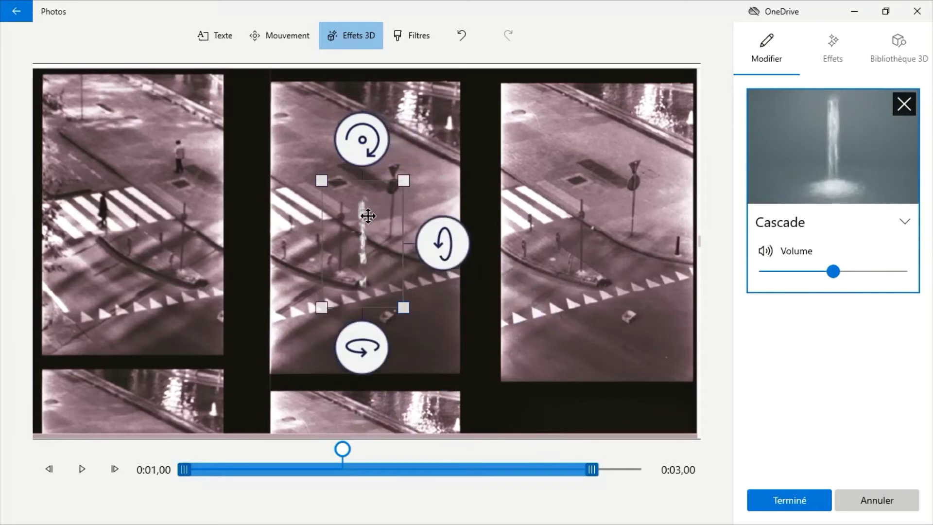
pyautogui.moveTo(367, 214); pyautogui.dragTo(569, 182)
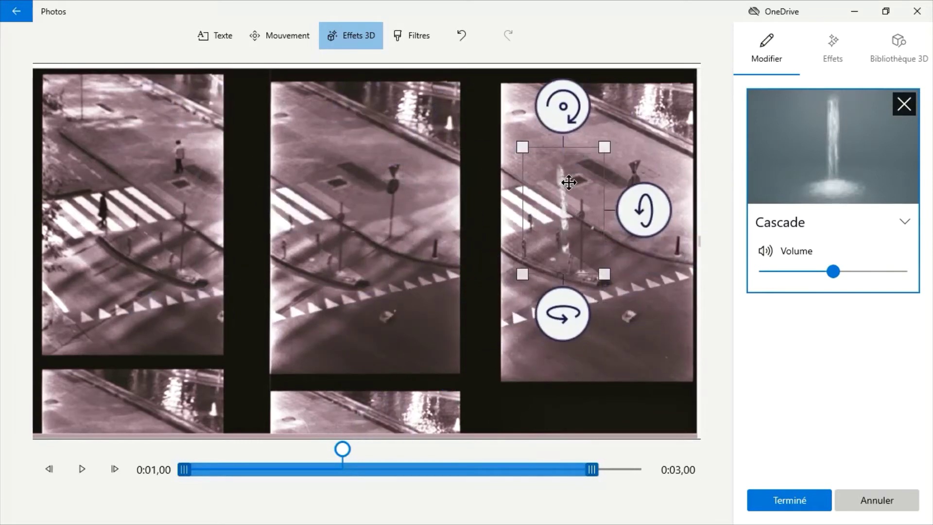
# Set the Cascade effect's volume to maximum and extend its duration to the end of the photo
pyautogui.click(866, 271)
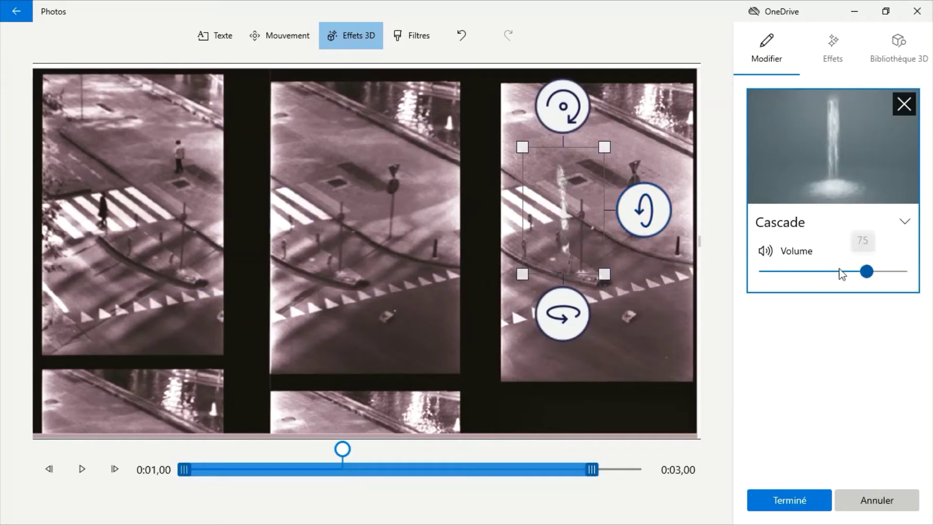
pyautogui.moveTo(842, 273); pyautogui.dragTo(912, 277)
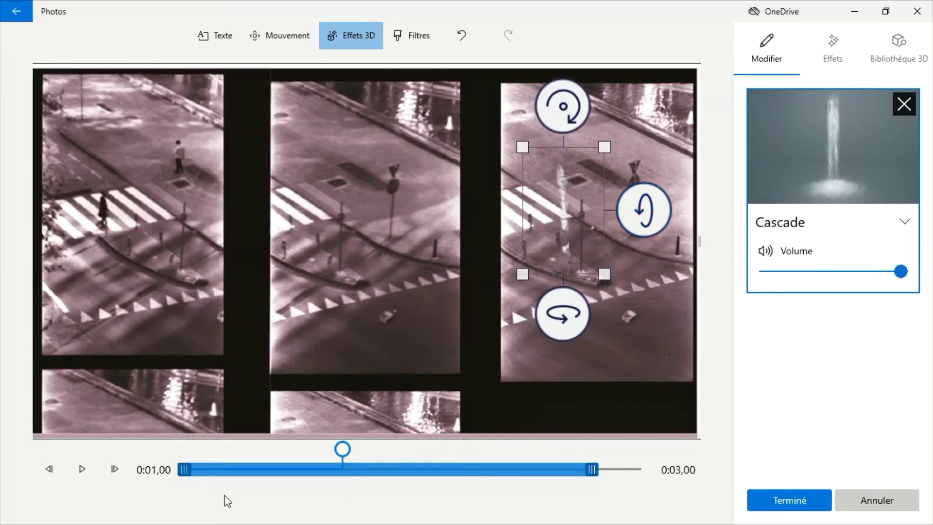
pyautogui.moveTo(592, 469); pyautogui.dragTo(642, 470)
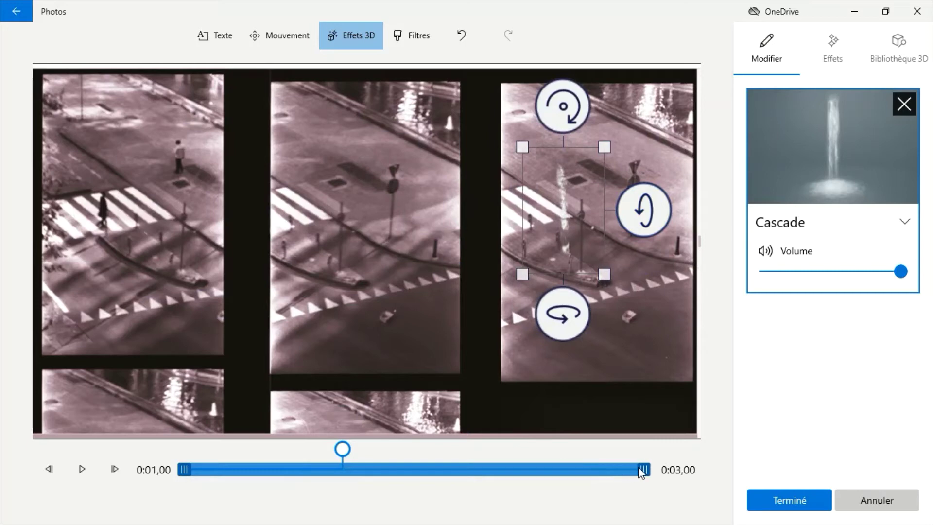
# Move the Cascade effect onto the middle frame, start it about one second in, and save it after a preview
pyautogui.moveTo(555, 234); pyautogui.dragTo(352, 191)
pyautogui.moveTo(185, 475); pyautogui.dragTo(192, 452)
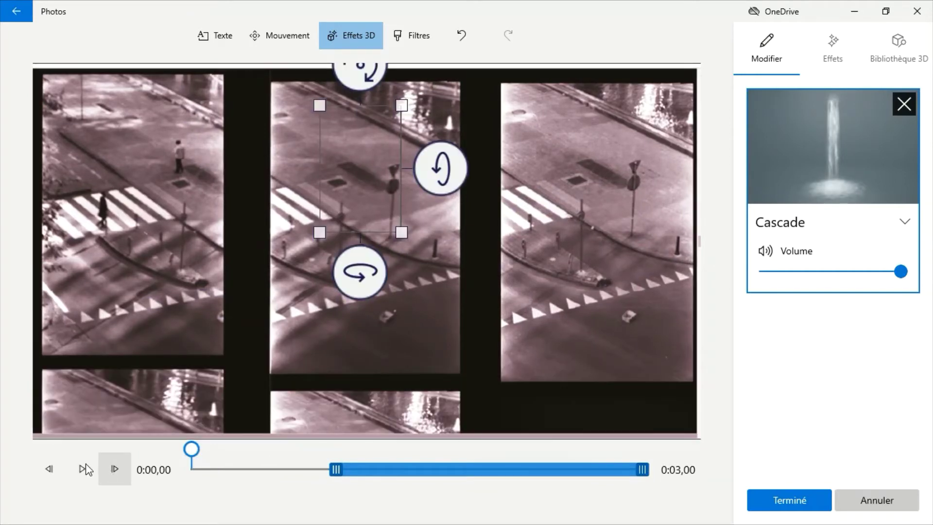
pyautogui.click(83, 469)
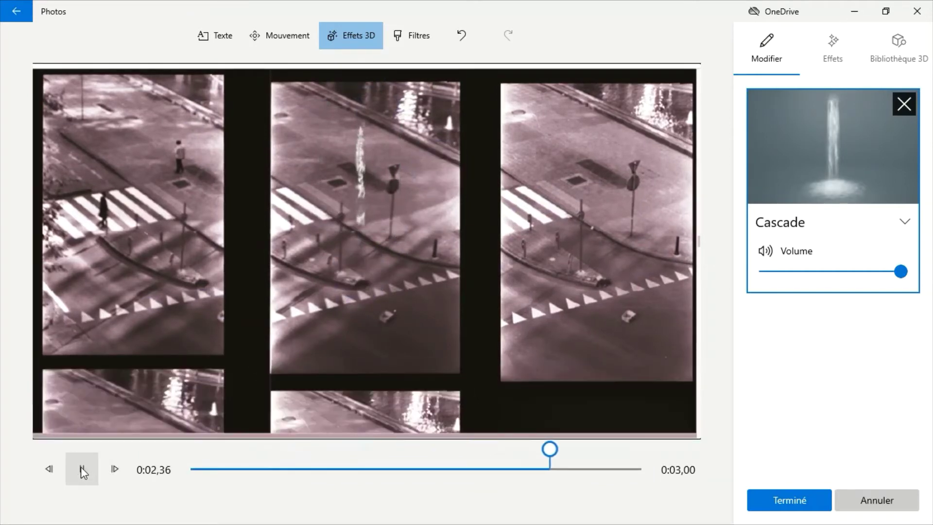
pyautogui.click(802, 503)
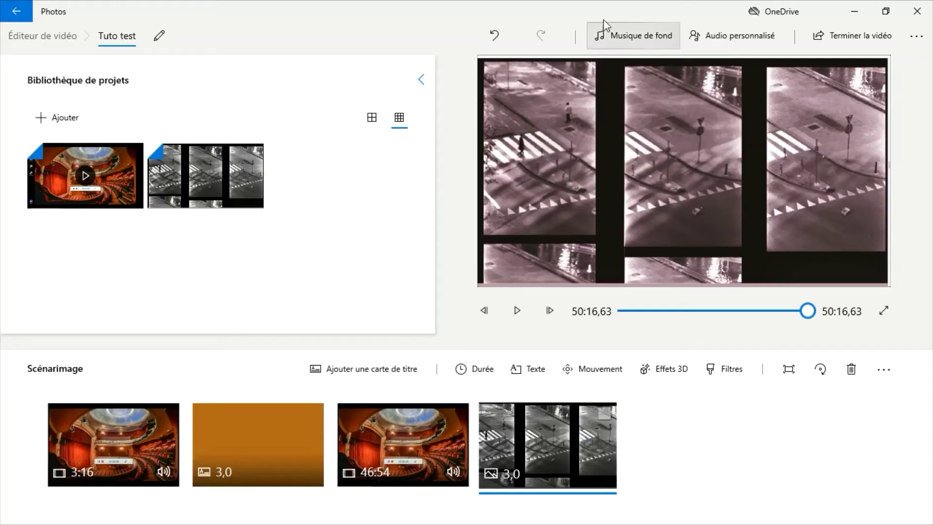
# Browse the available background music tracks and leave the selection at Aucun(e)
pyautogui.click(638, 31)
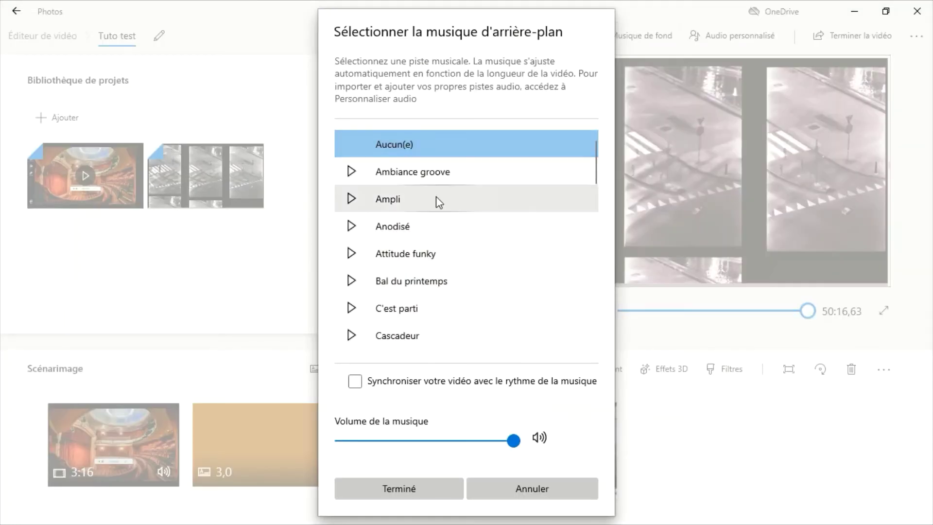
pyautogui.scroll(-3, 442, 306)
pyautogui.scroll(3, 437, 316)
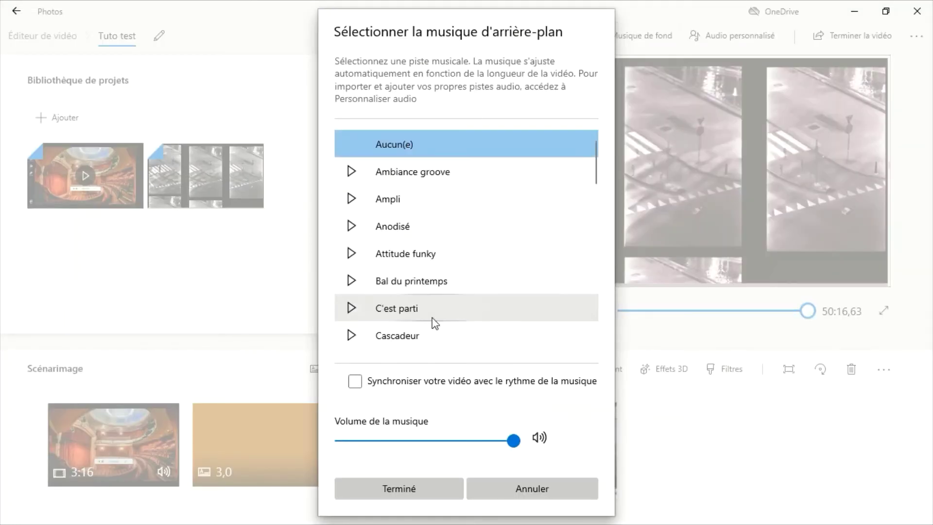
pyautogui.click(427, 489)
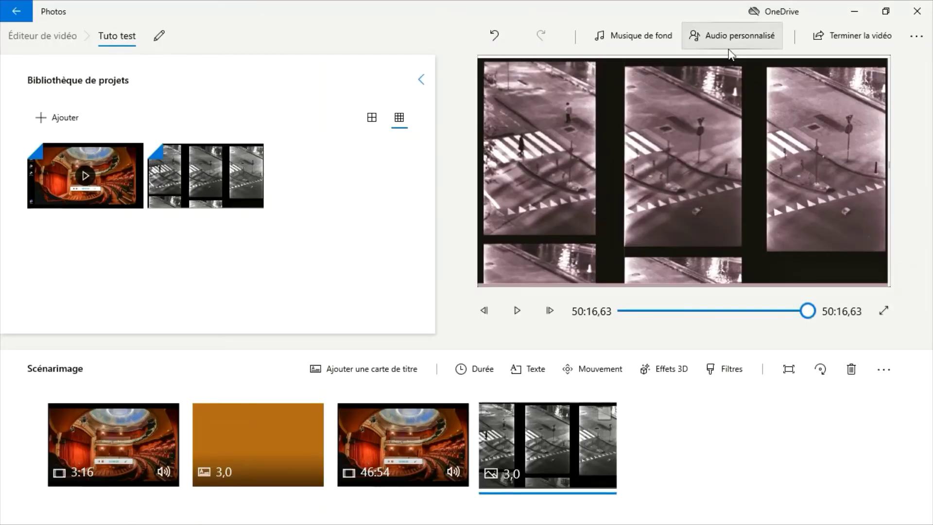
# Add the audio file THE TUNNEL Angèle - I Kissed A Girl (live cover) from Téléchargements as custom audio and save it
pyautogui.click(726, 39)
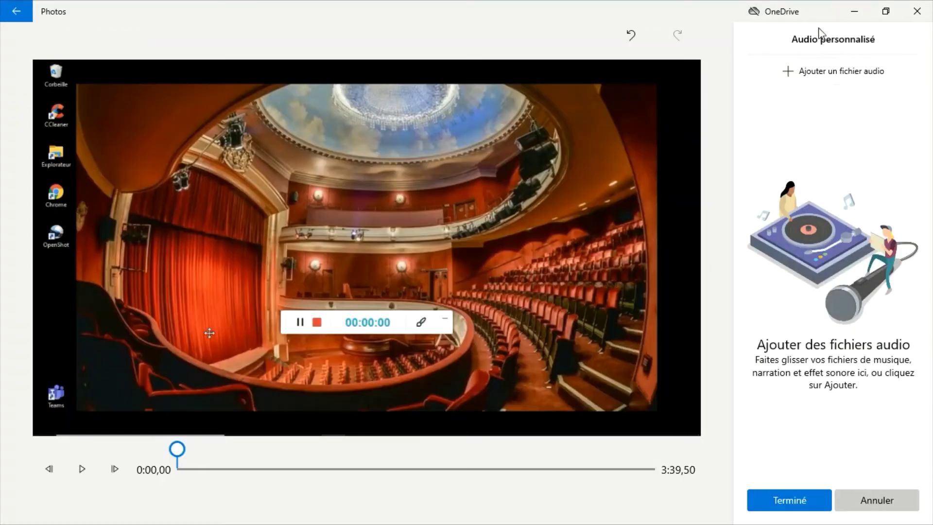
pyautogui.click(836, 74)
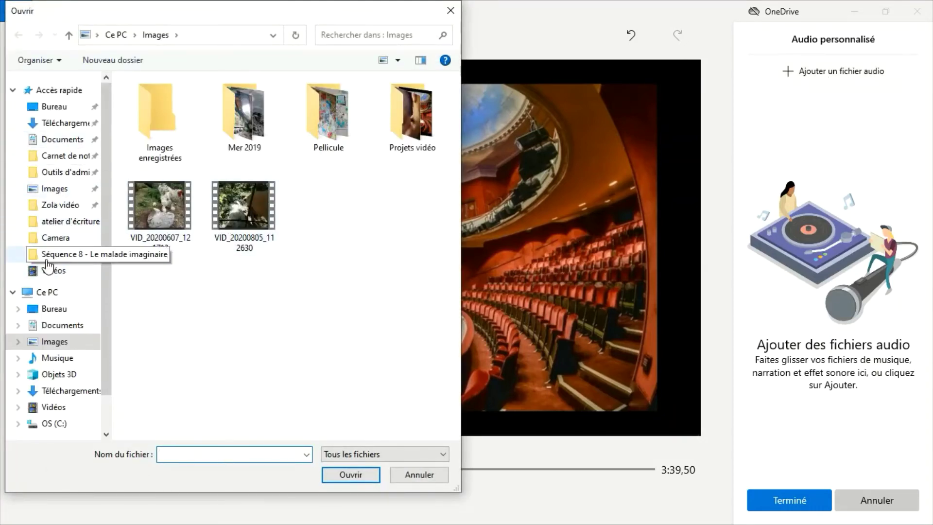
pyautogui.click(65, 127)
pyautogui.click(149, 320)
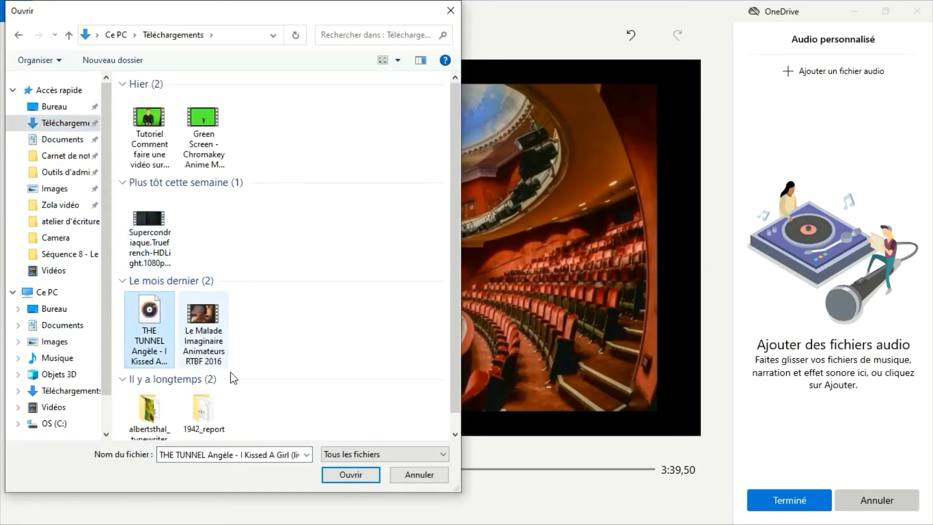
pyautogui.click(349, 475)
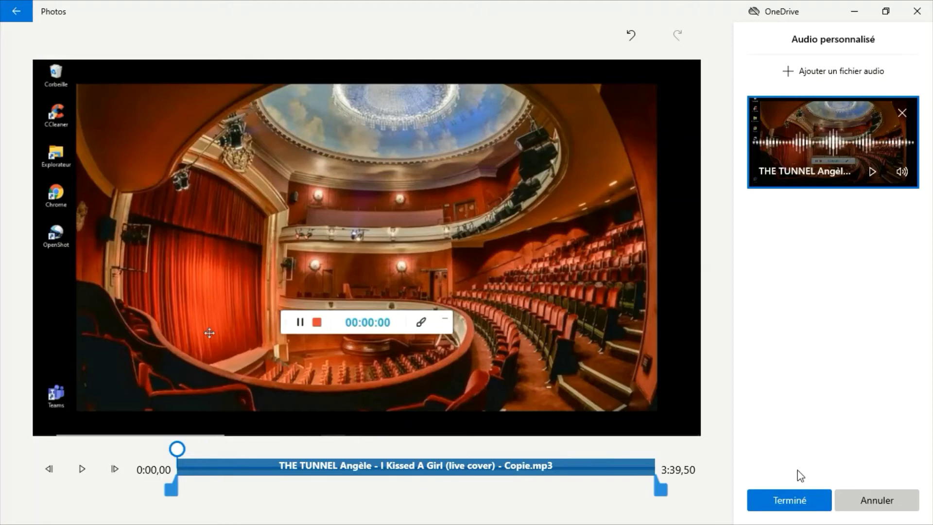
pyautogui.click(795, 498)
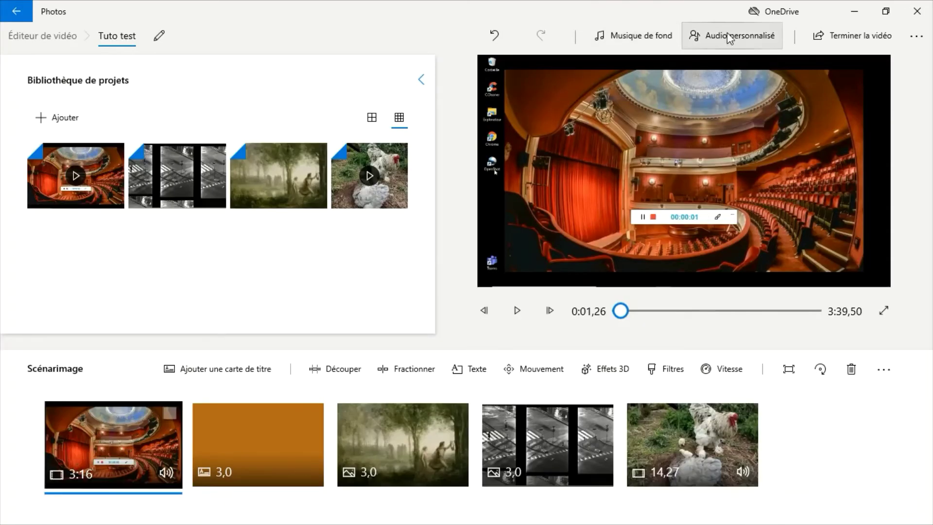
# Add the recording phrase 1.m4a from the phone's SD card Recordings folder as a second audio track, and preview the video
pyautogui.click(728, 37)
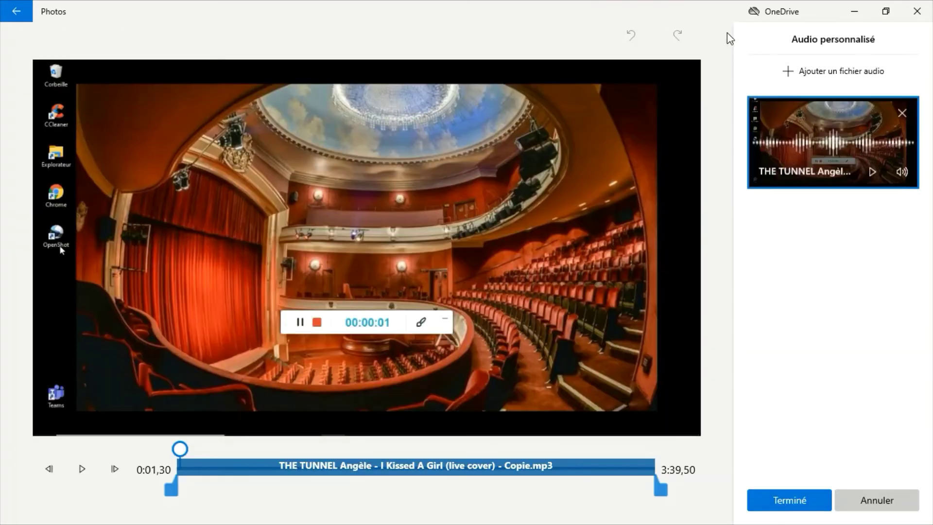
pyautogui.click(820, 74)
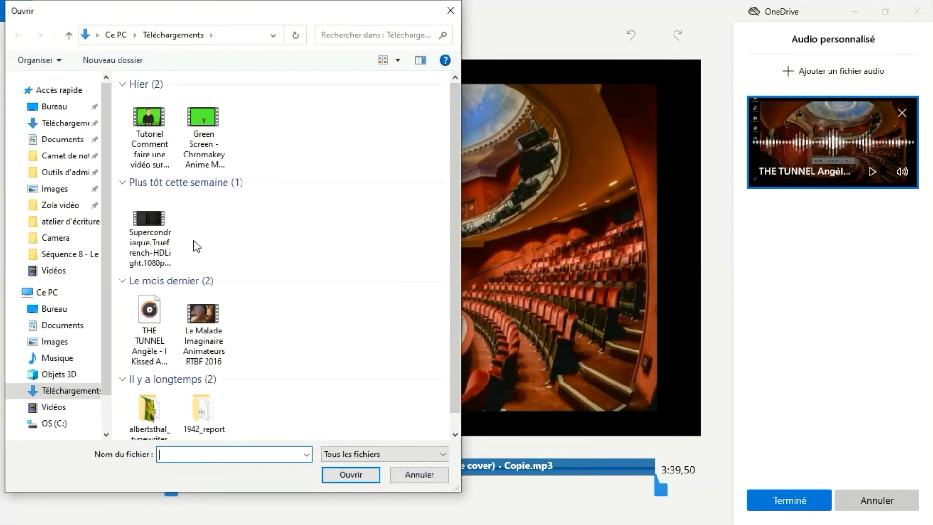
pyautogui.click(68, 265)
pyautogui.doubleClick(193, 92)
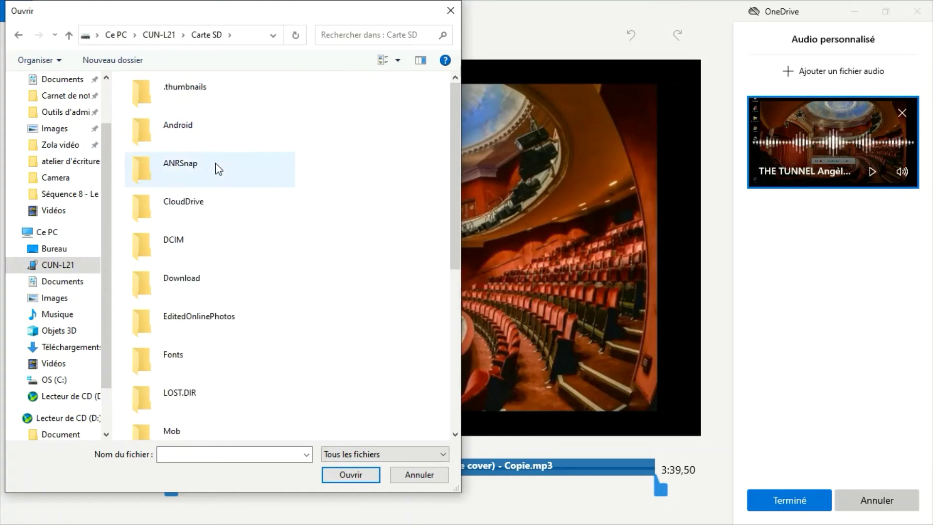
pyautogui.scroll(-2, 222, 273)
pyautogui.scroll(-6, 222, 273)
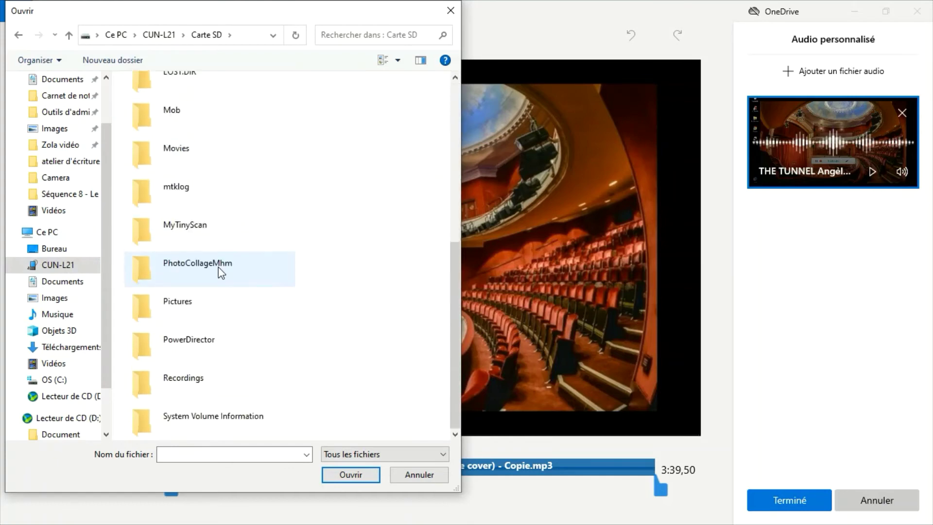
pyautogui.doubleClick(155, 380)
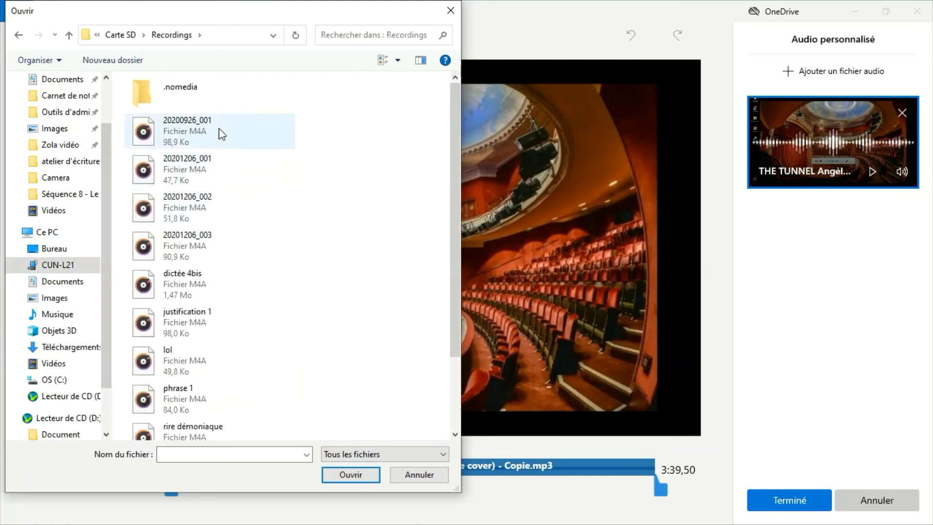
pyautogui.doubleClick(191, 202)
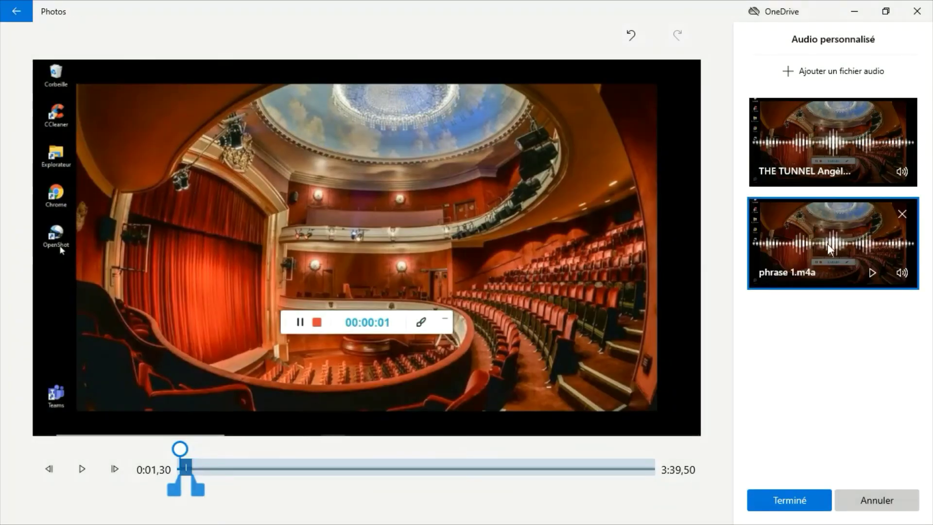
pyautogui.click(779, 499)
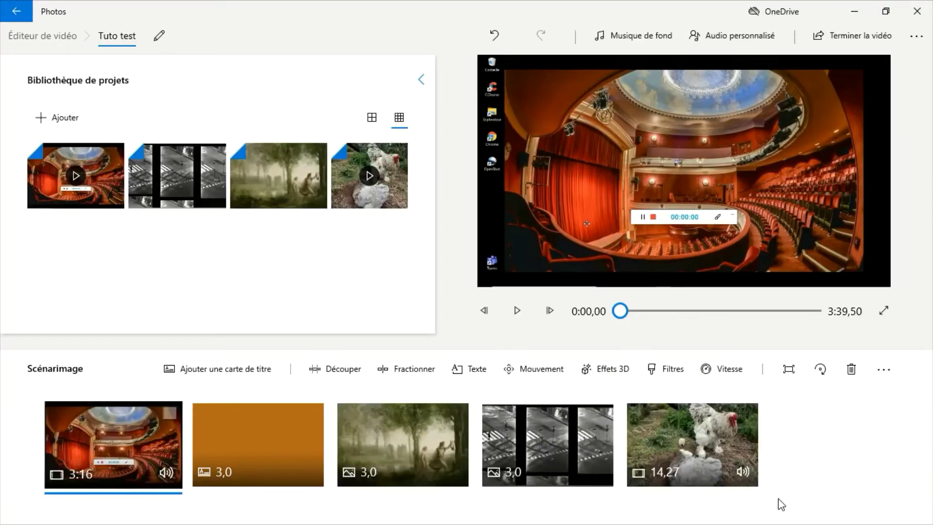
pyautogui.click(515, 312)
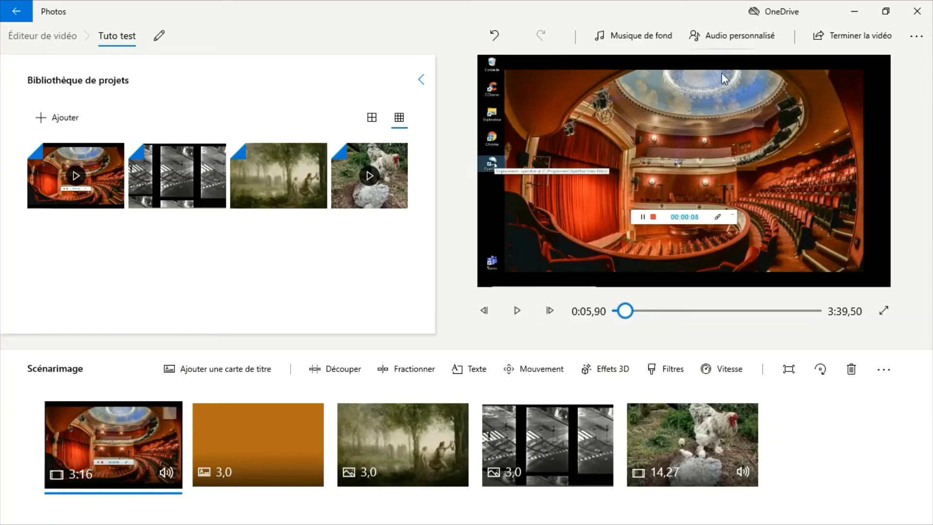
# Lower the volume of THE TUNNEL audio track, enable its fade-in and fade-out, and save the custom audio
pyautogui.click(732, 31)
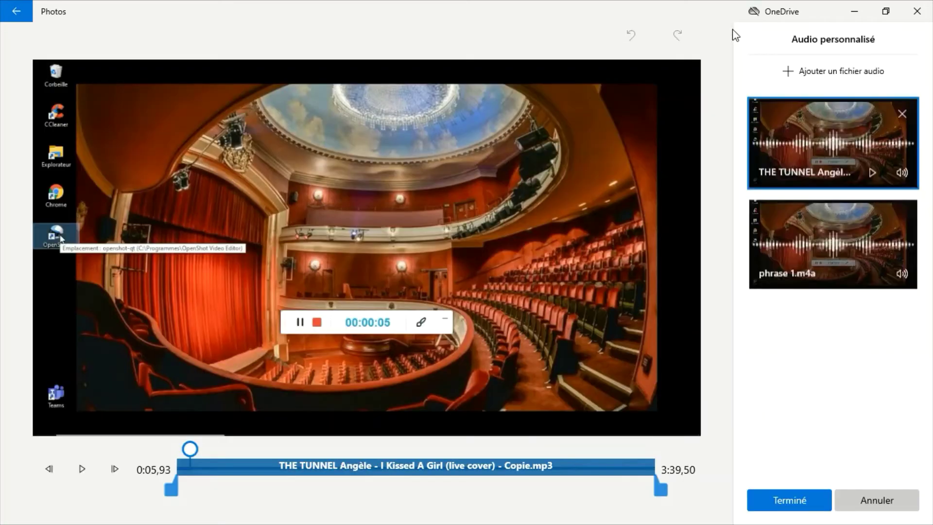
pyautogui.click(901, 172)
pyautogui.moveTo(881, 171); pyautogui.dragTo(795, 197)
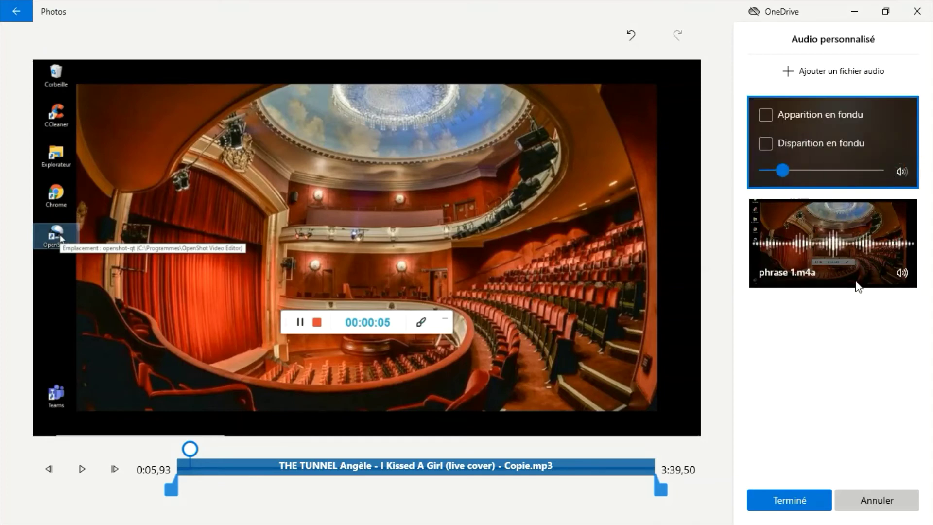
pyautogui.click(766, 112)
pyautogui.click(768, 145)
pyautogui.click(749, 492)
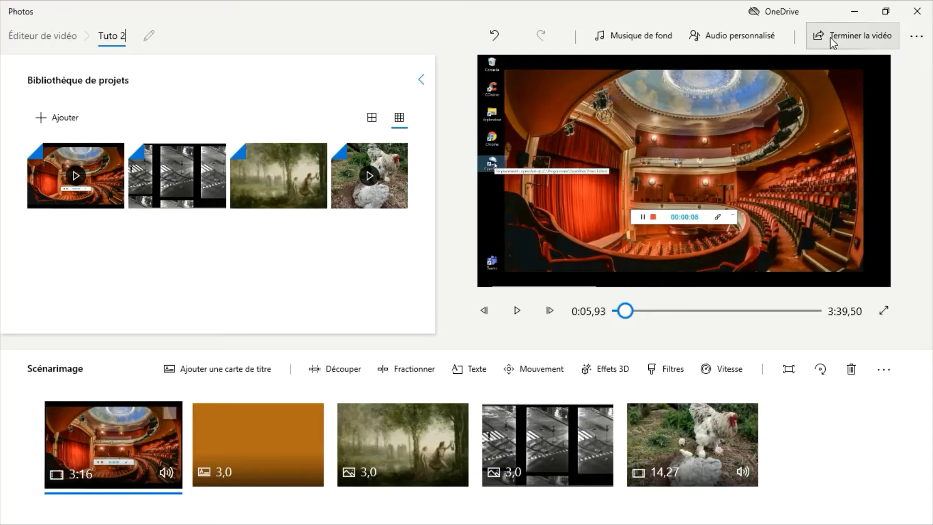
# Export the finished video at Moyenne 720p quality to the Vidéos folder as Tuto 2
pyautogui.click(830, 37)
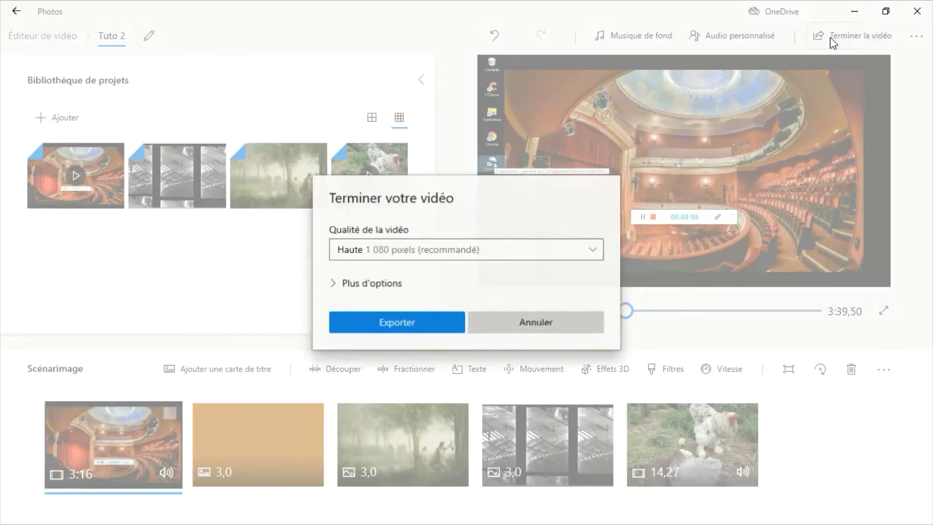
pyautogui.click(593, 252)
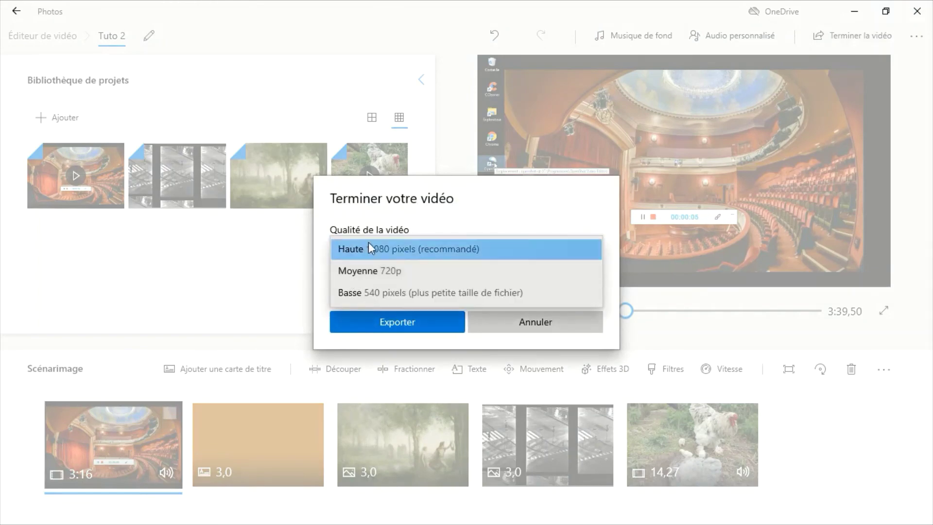
pyautogui.click(360, 275)
pyautogui.click(425, 331)
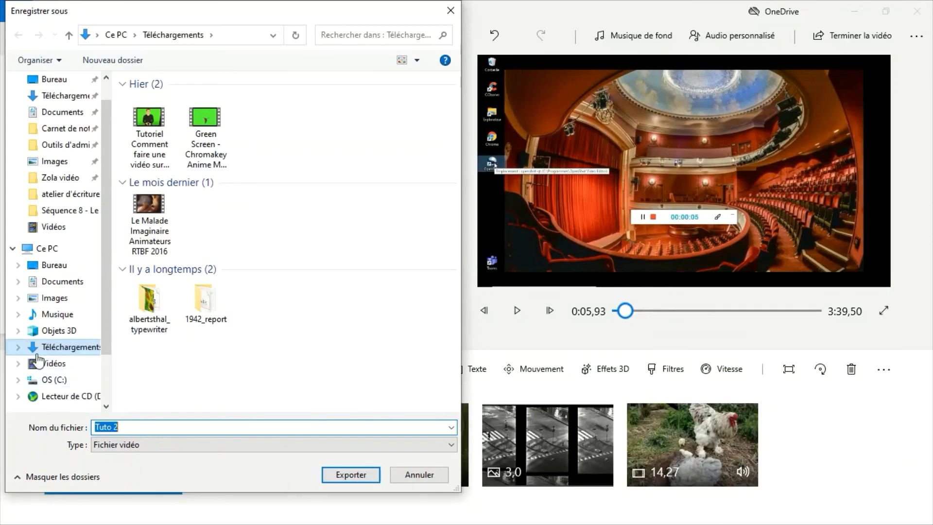
pyautogui.click(45, 368)
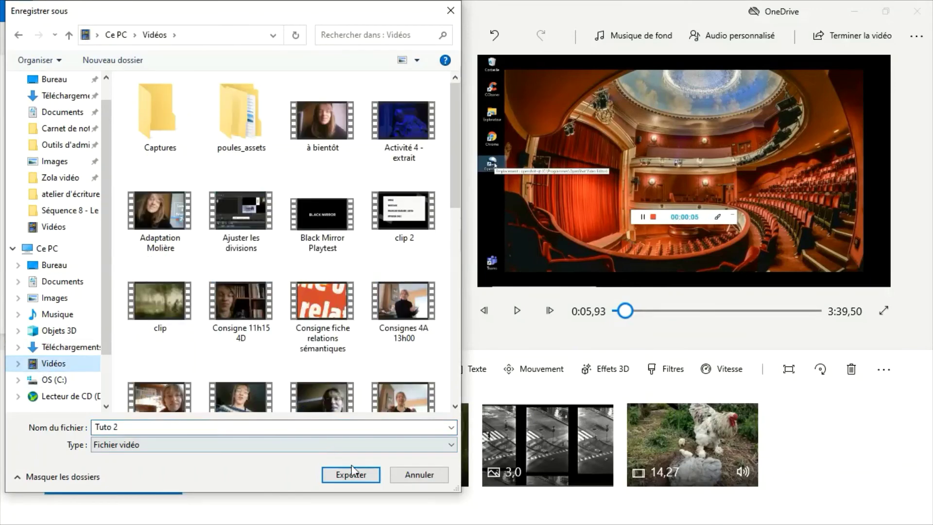
pyautogui.click(350, 474)
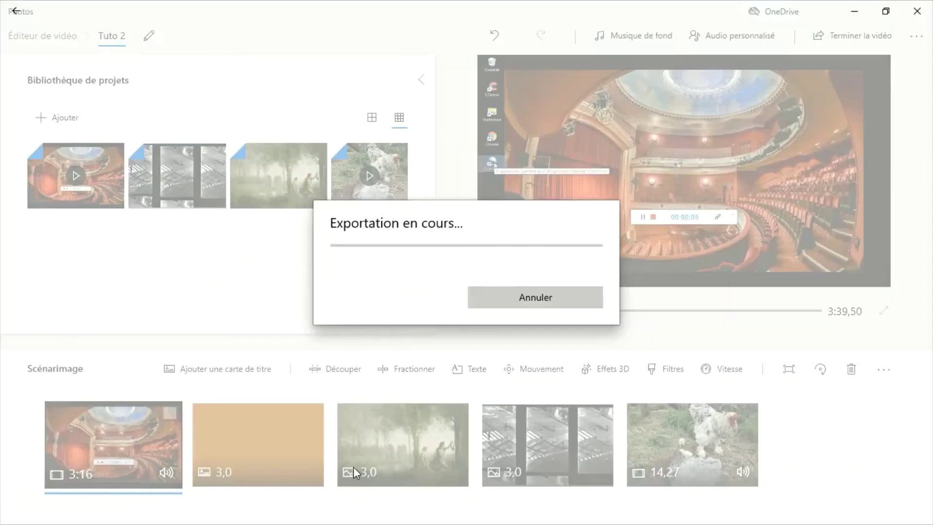